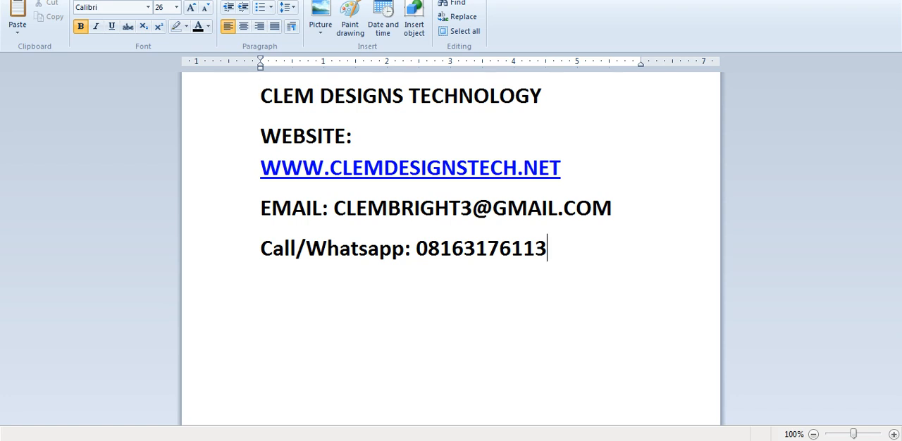
double_click(545, 249)
left_click(463, 248)
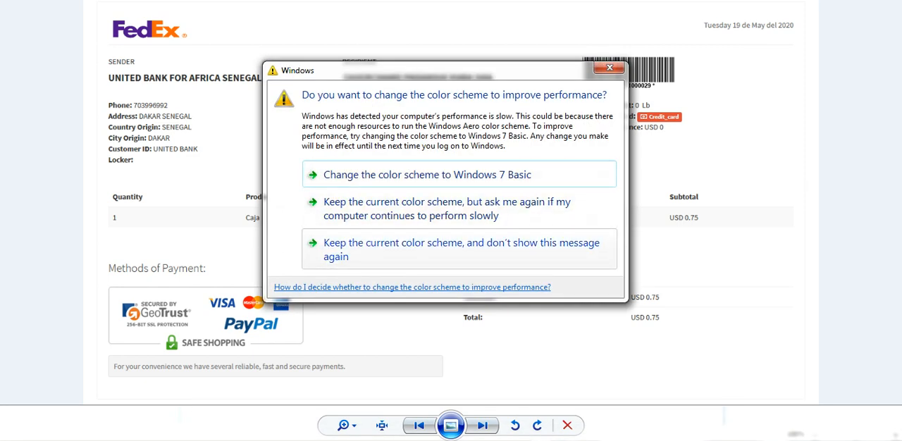
- Keep the current Windows color scheme without further prompts, and view the sample FedEx invoice and shipping label images
left_click(460, 249)
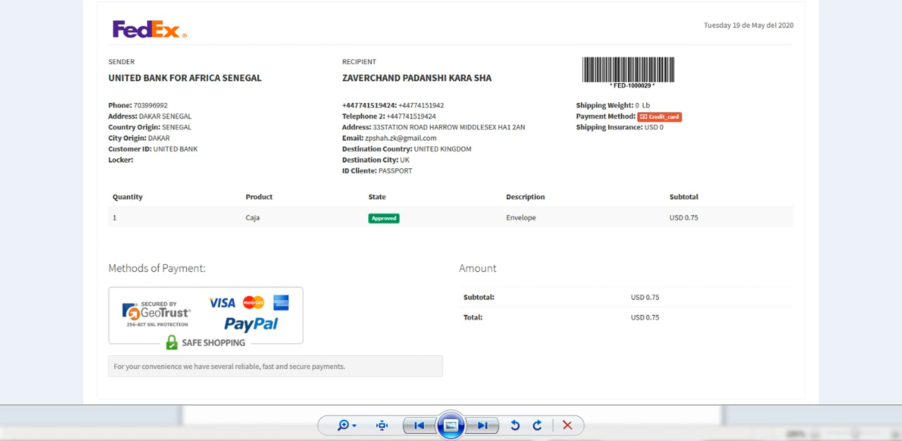
mouse_move(304, 439)
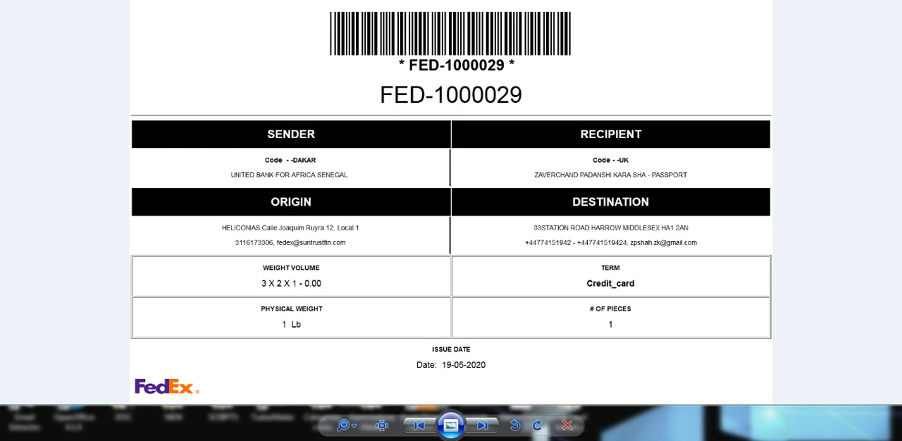
mouse_move(261, 423)
left_click(303, 347)
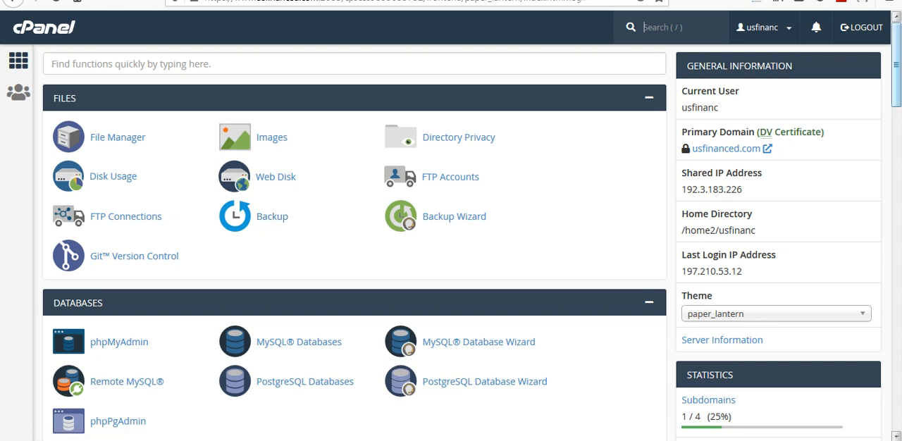
- Open the Subdomains management page from the domain tools
scroll(272, 216, "down", 2)
scroll(79, 275, "down", 3)
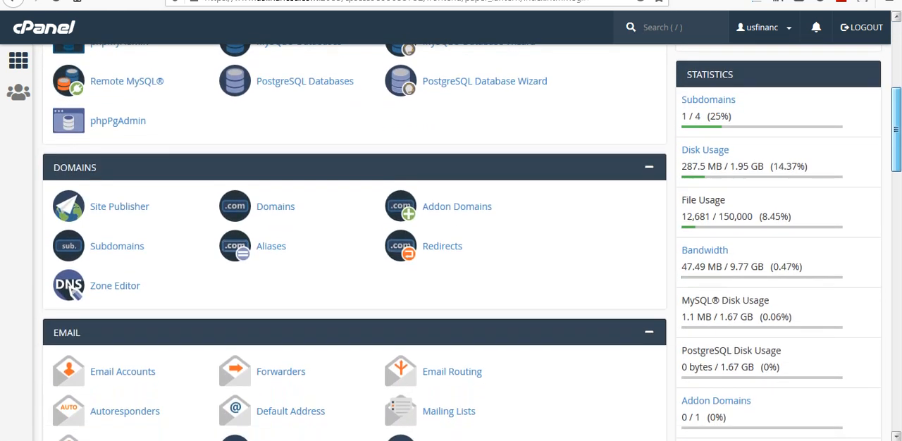
left_click(72, 273)
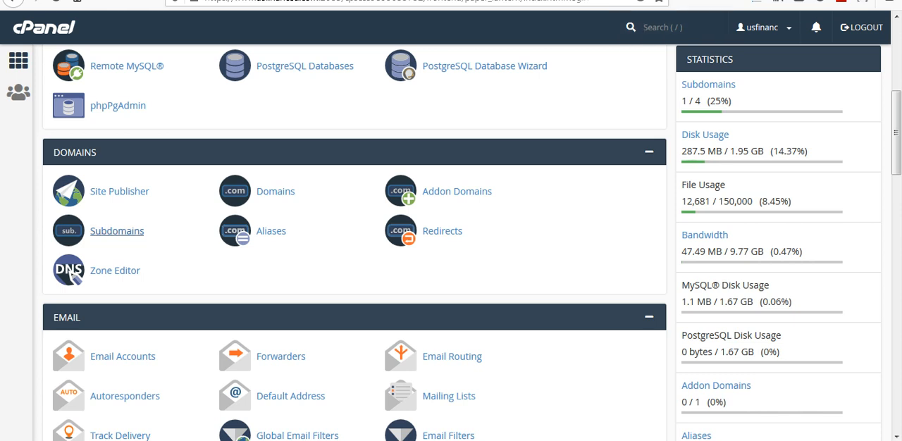
left_click(117, 231)
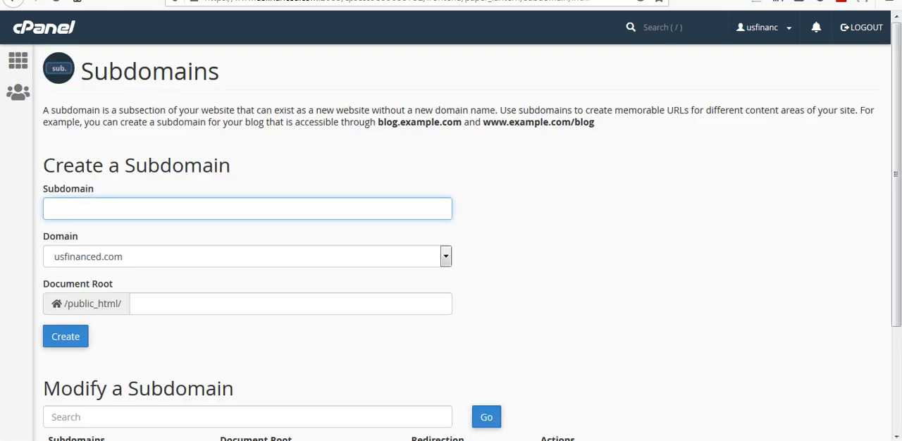
- Create the subdomain Express under usfinanced.com with /public_html/Express as its document root
left_click_drag(231, 165, 43, 165)
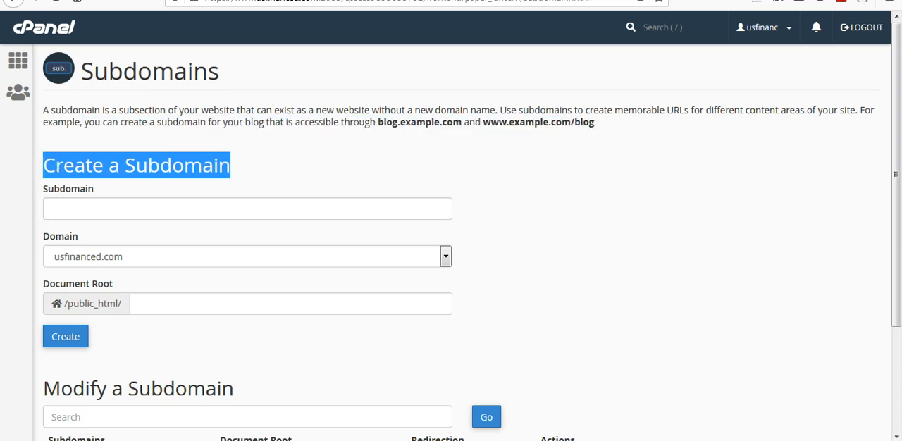
left_click(137, 166)
left_click(137, 209)
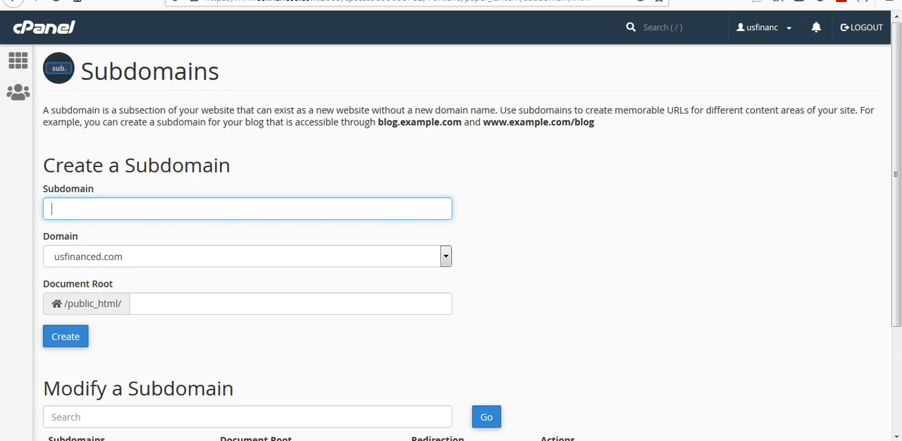
type("Express")
key("Tab")
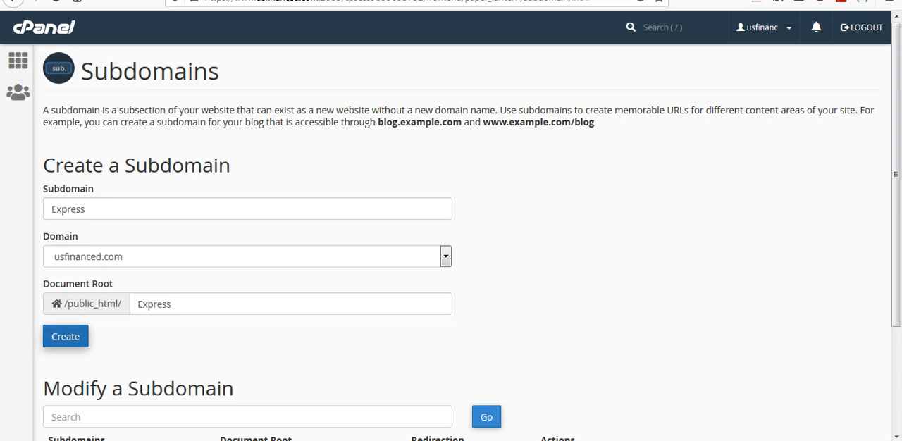
left_click(65, 336)
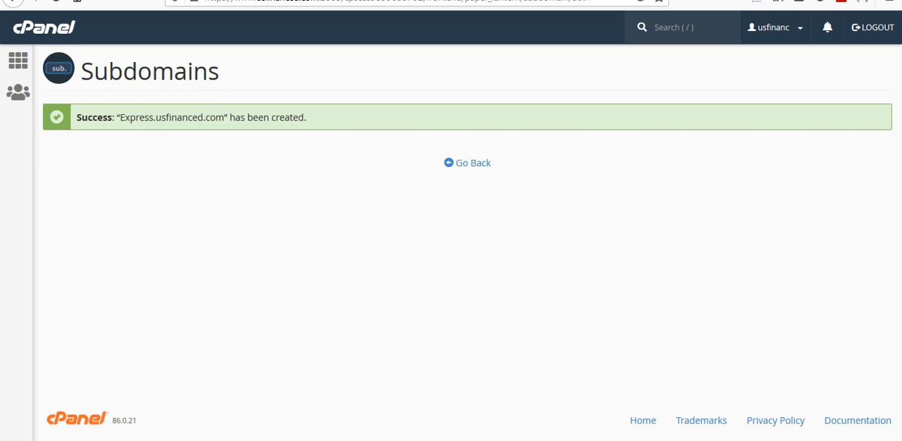
- Return to the cPanel home page and open the public_html/Express folder in File Manager
left_click(467, 163)
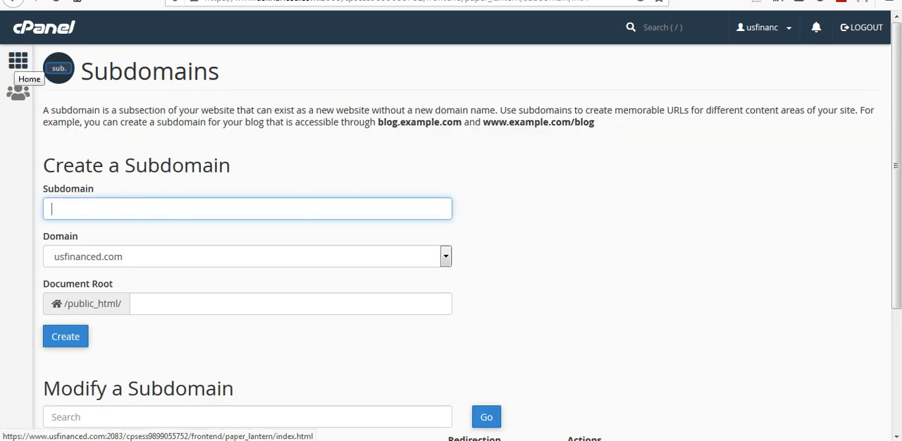
left_click(19, 61)
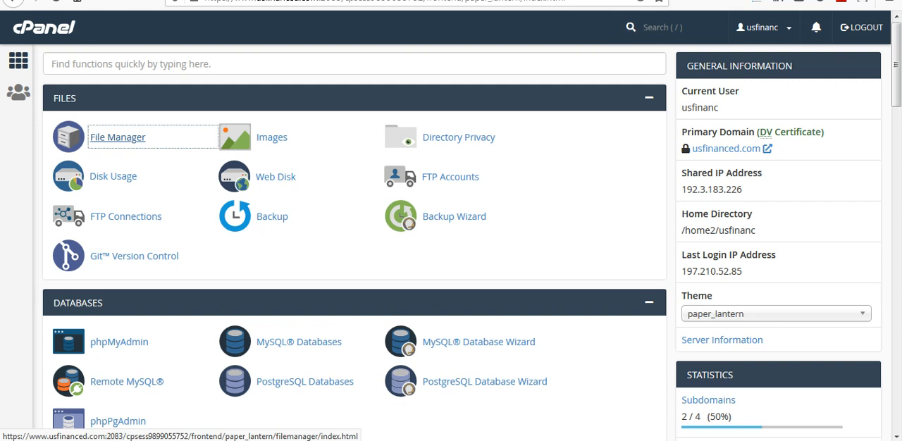
left_click(117, 138)
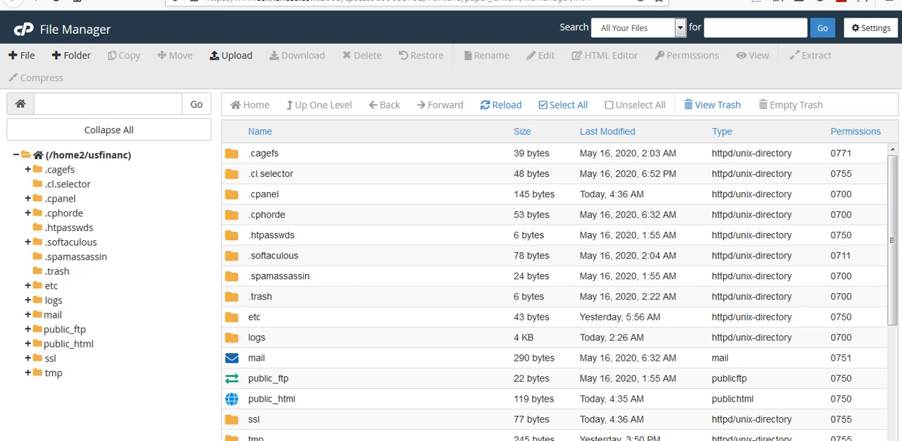
left_click(69, 344)
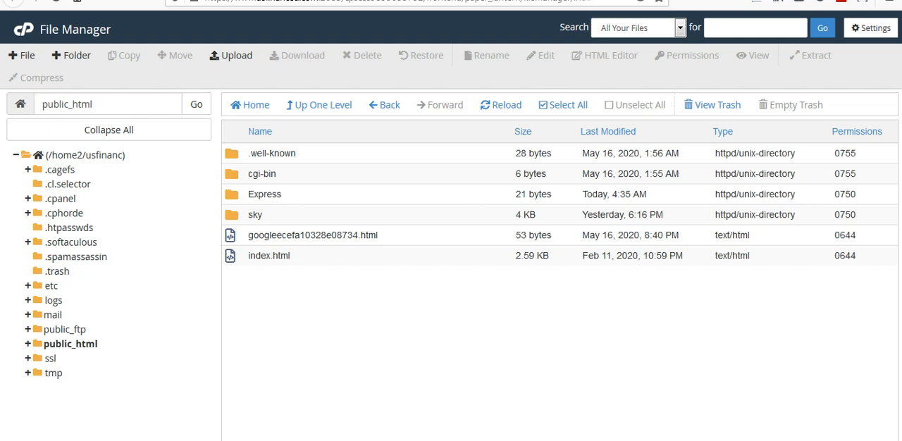
double_click(232, 194)
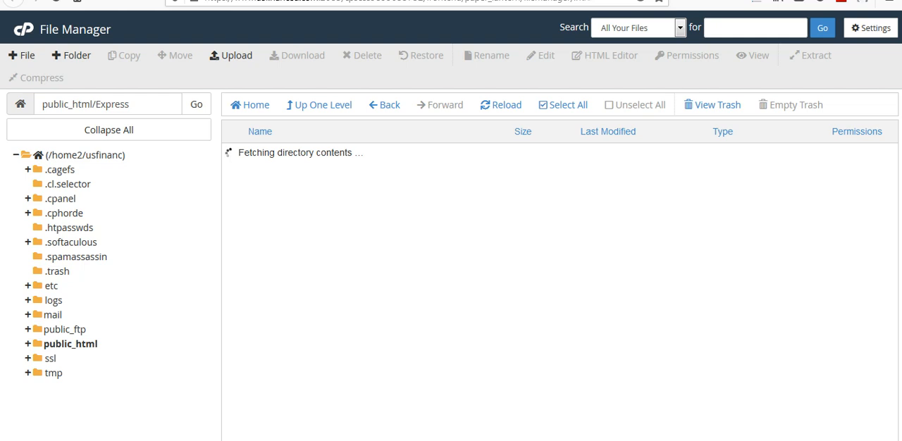
- Upload the Courier ZIP archive from the computer to the public_html/Express folder
left_click(231, 55)
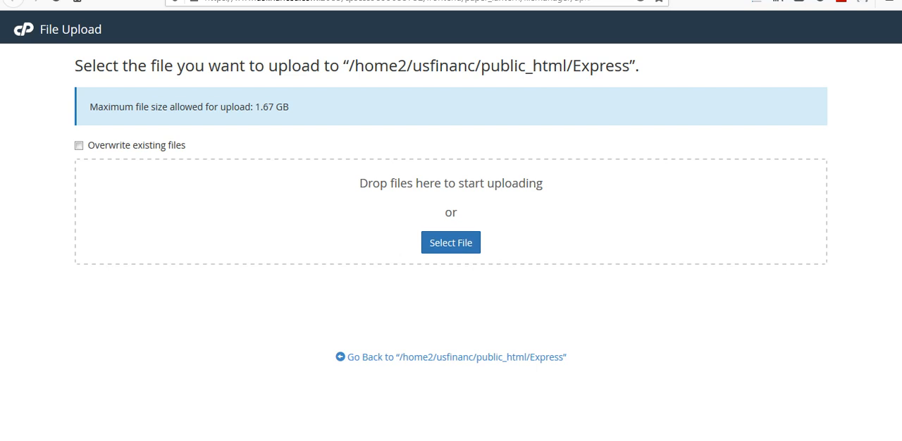
left_click(451, 242)
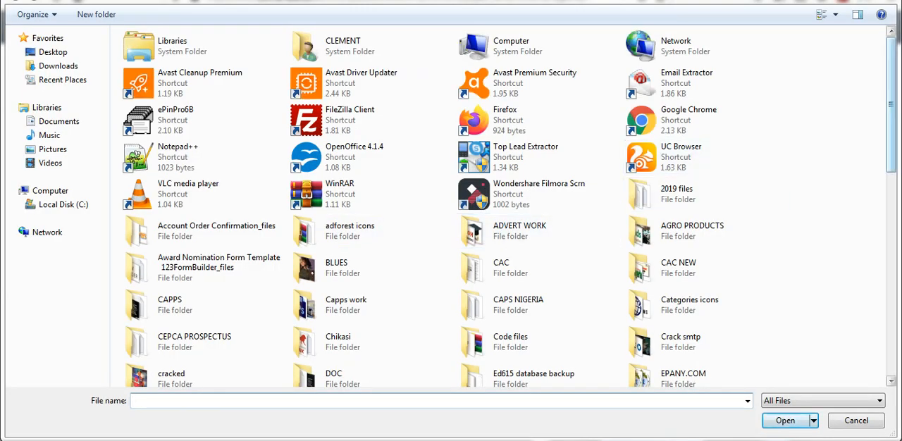
scroll(509, 203, "down", 5)
scroll(510, 203, "down", 8)
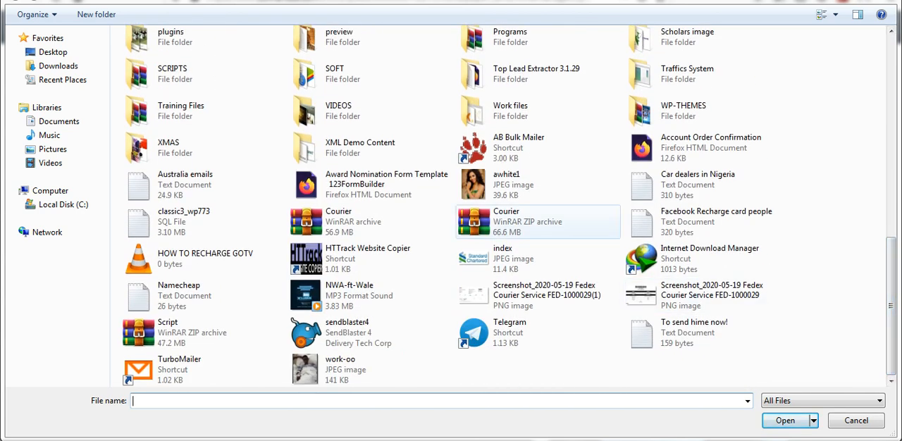
left_click(508, 222)
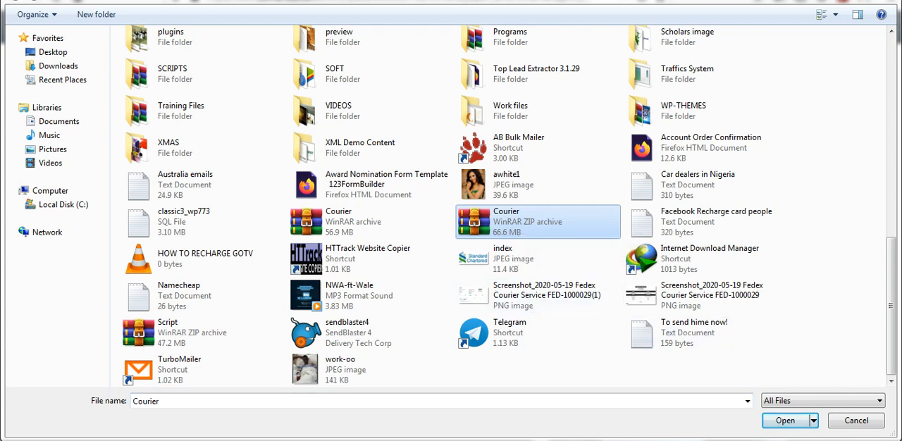
left_click(785, 421)
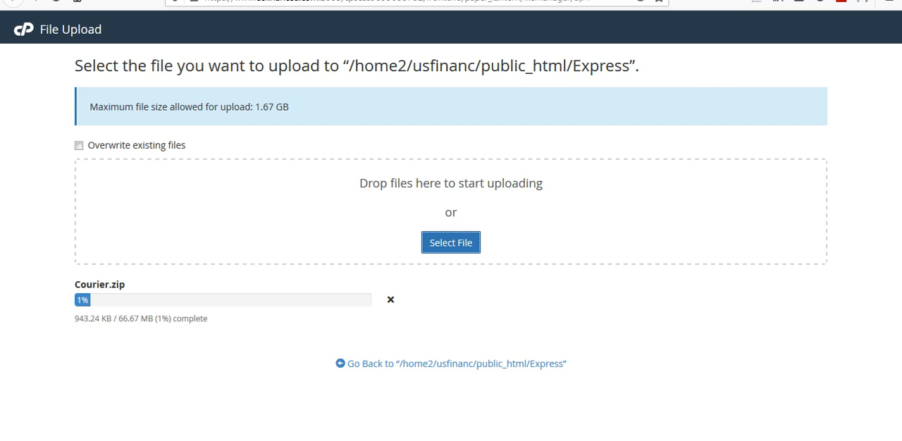
left_click(771, 440)
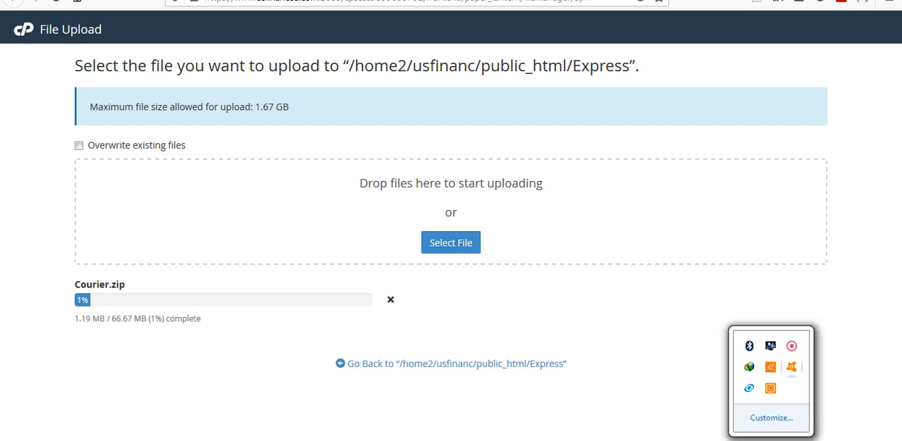
right_click(771, 347)
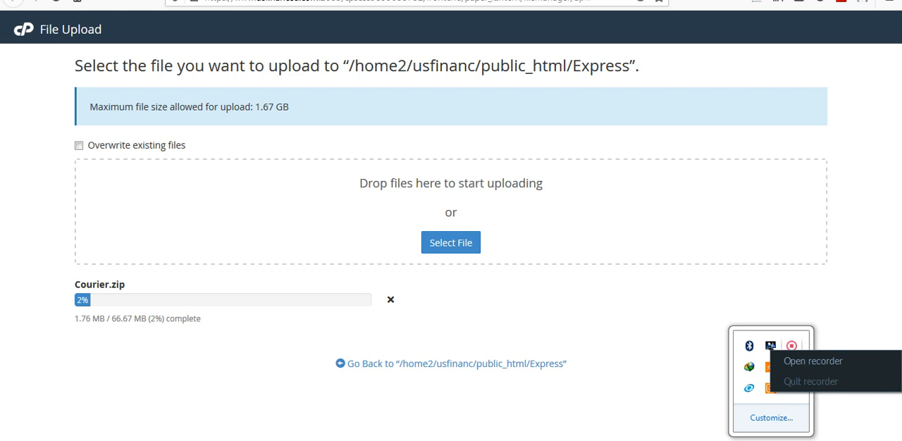
left_click(812, 361)
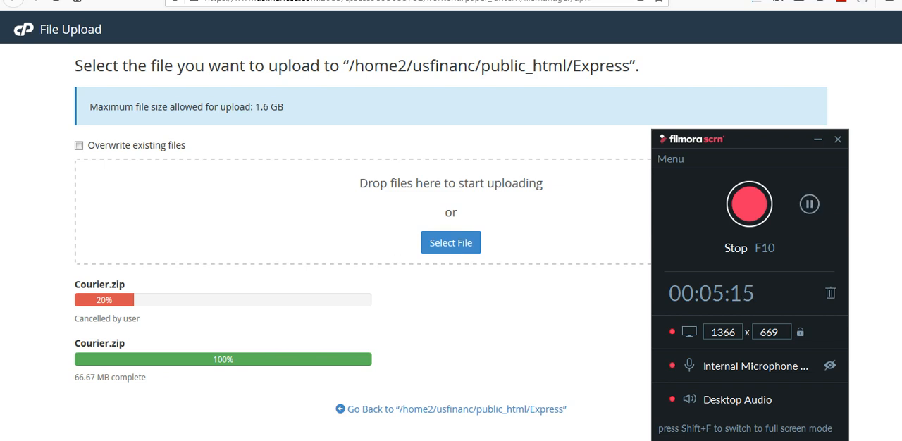
left_click(818, 139)
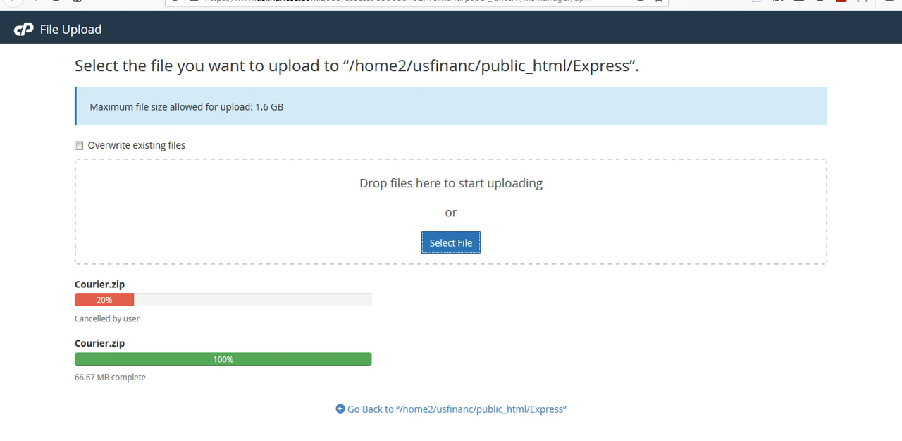
- Check the Courier.zip upload status, return to File Manager and reload the Express folder's listing
left_click_drag(147, 377, 73, 377)
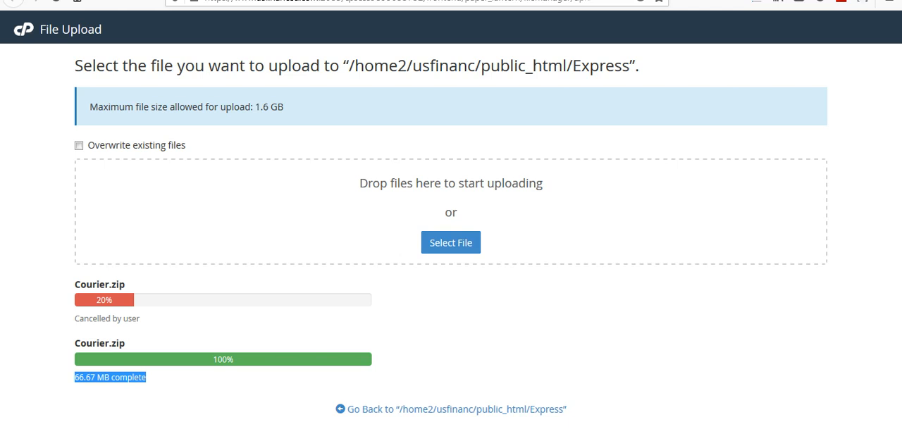
key("ctrl+shift+Tab")
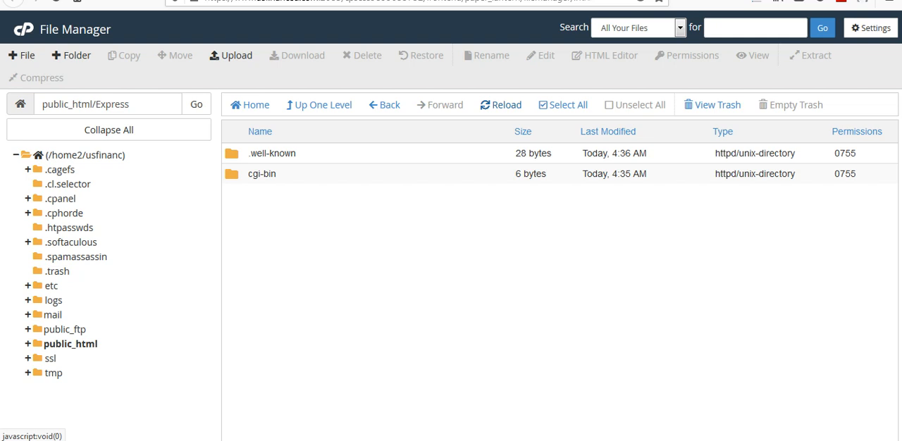
left_click(501, 104)
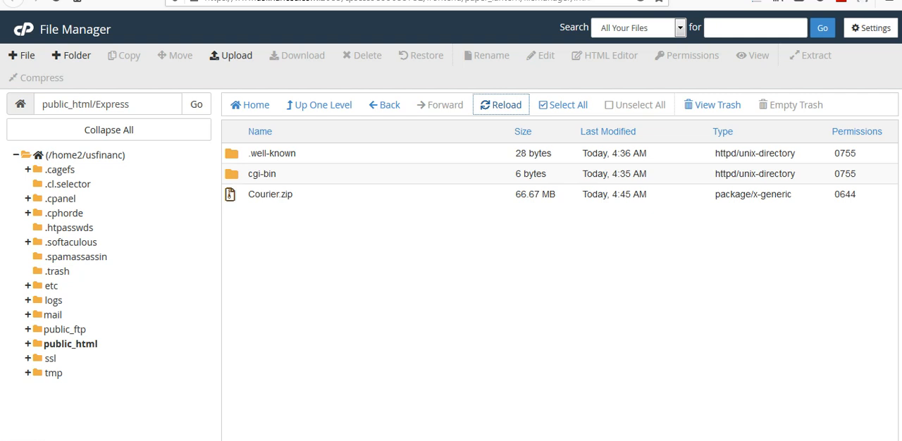
- Extract Courier.zip into /public_html/Express and close the extraction results
left_click(270, 195)
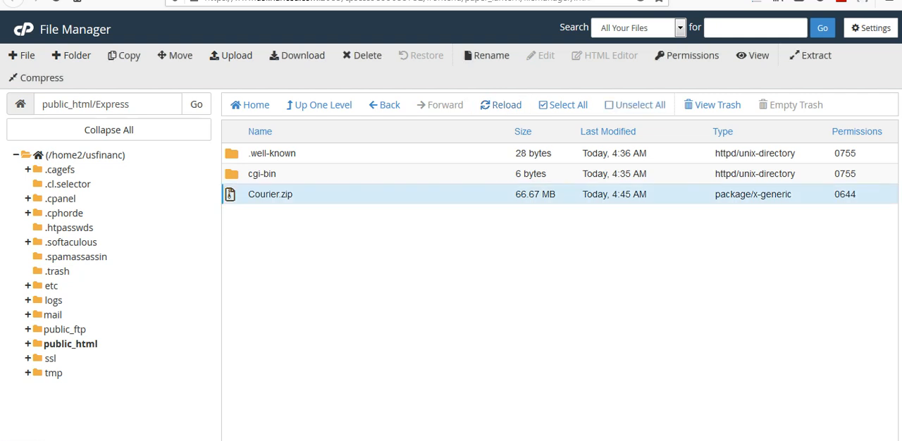
right_click(296, 196)
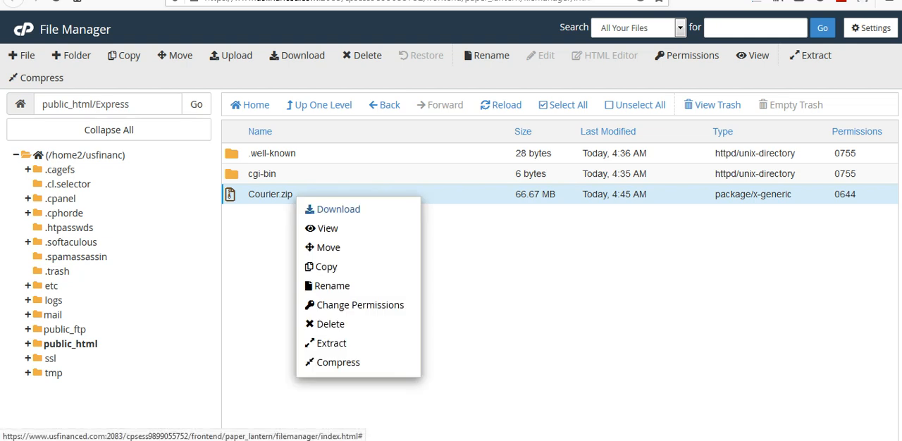
left_click(331, 344)
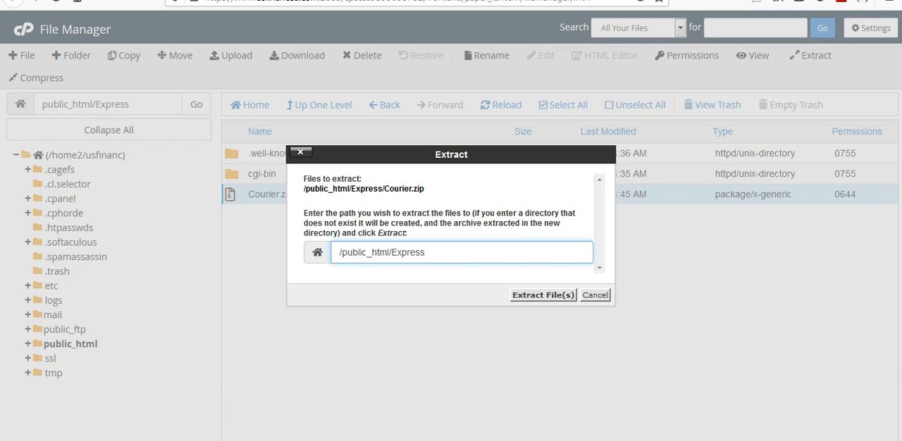
left_click(543, 294)
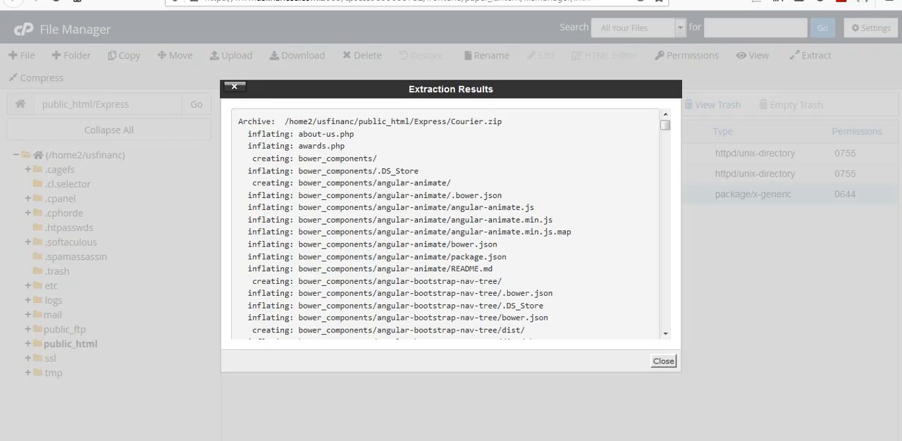
left_click(663, 361)
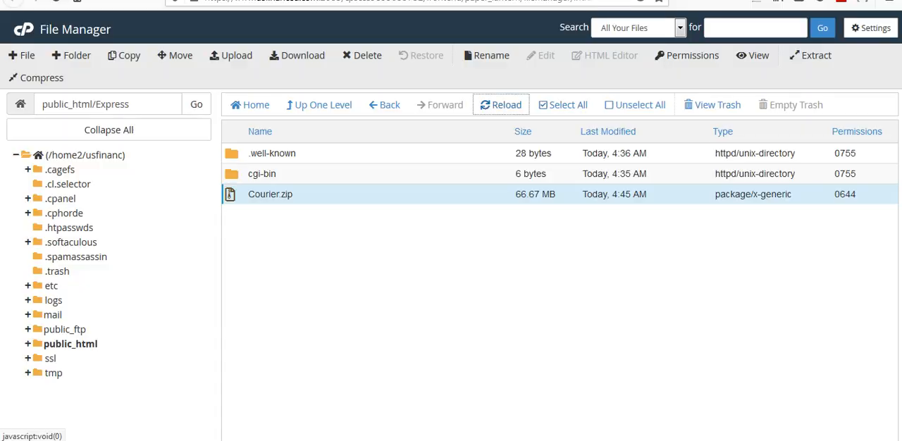
- Reload the Express folder's listing and look through the extracted files and folders
left_click(501, 104)
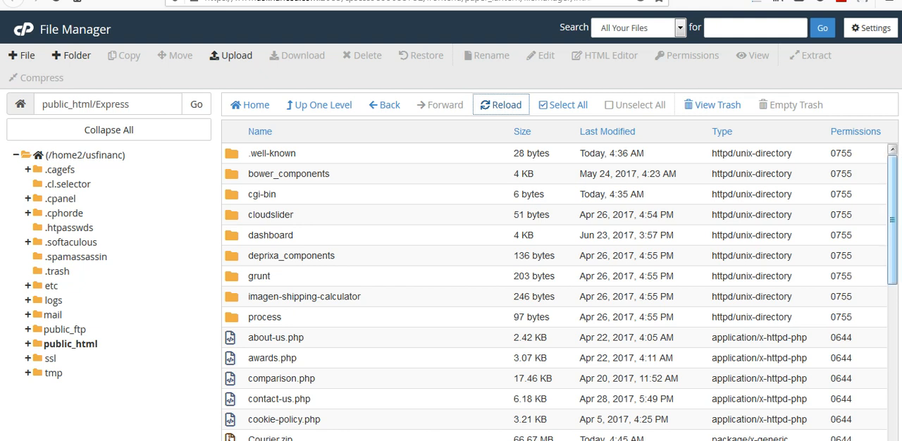
scroll(554, 292, "down", 3)
scroll(559, 292, "up", 5)
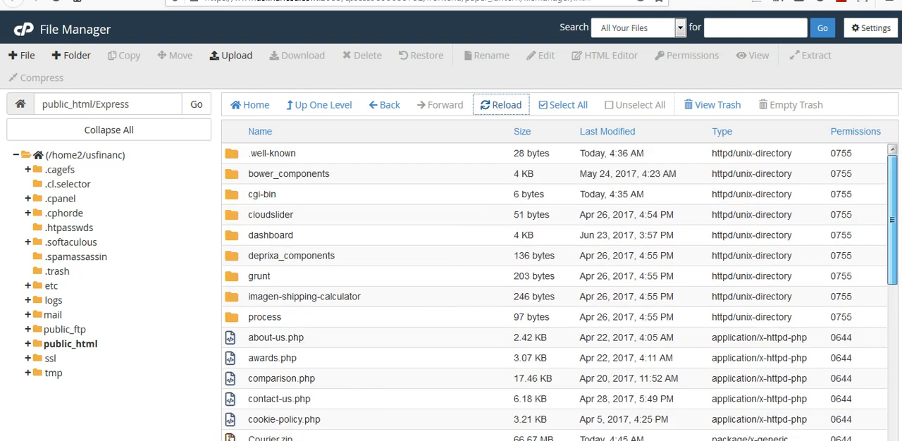
- Go from File Manager to cPanel's MySQL Databases page and create a database named usfinanc_cc
key("ctrl+shift+Tab")
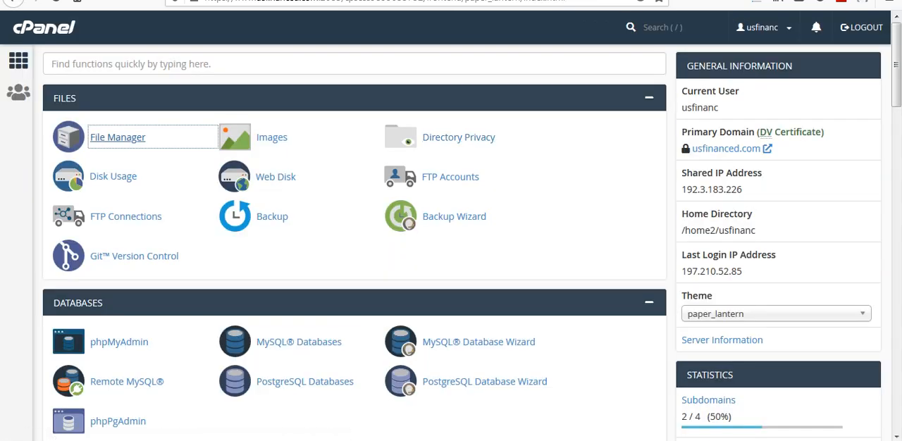
scroll(451, 240, "down", 2)
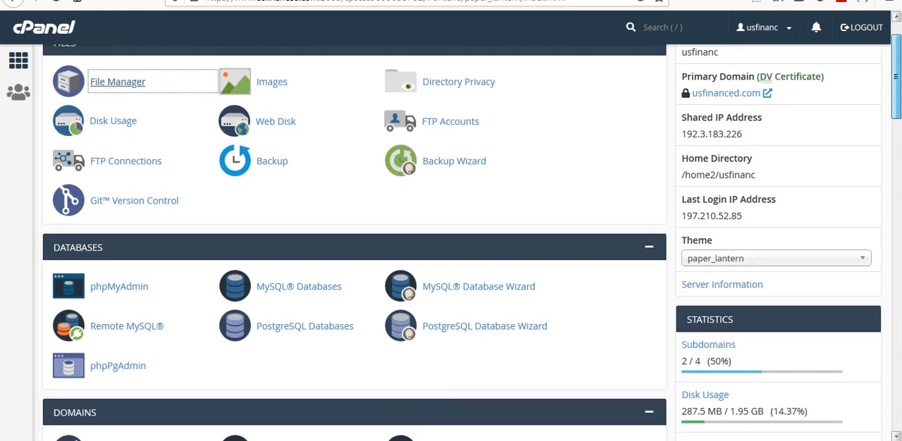
left_click(299, 268)
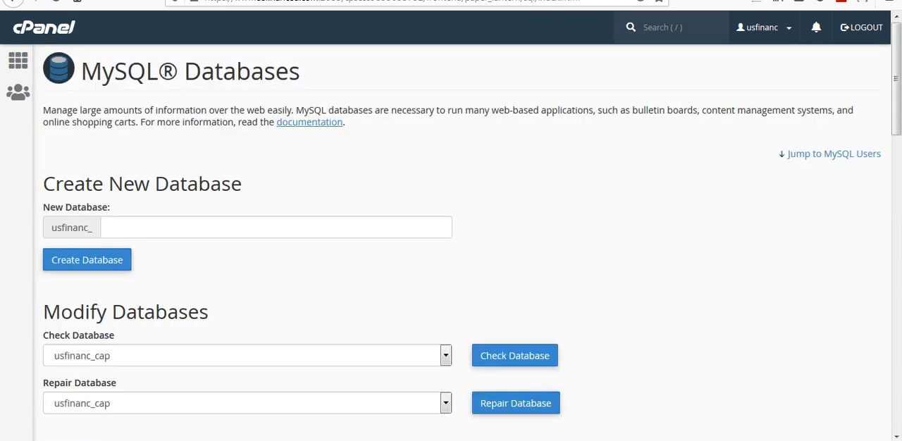
scroll(471, 232, "down", 1)
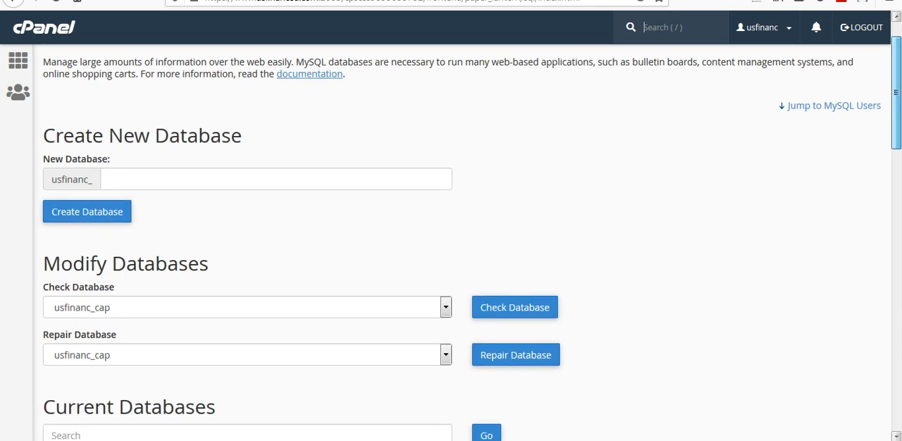
left_click(276, 179)
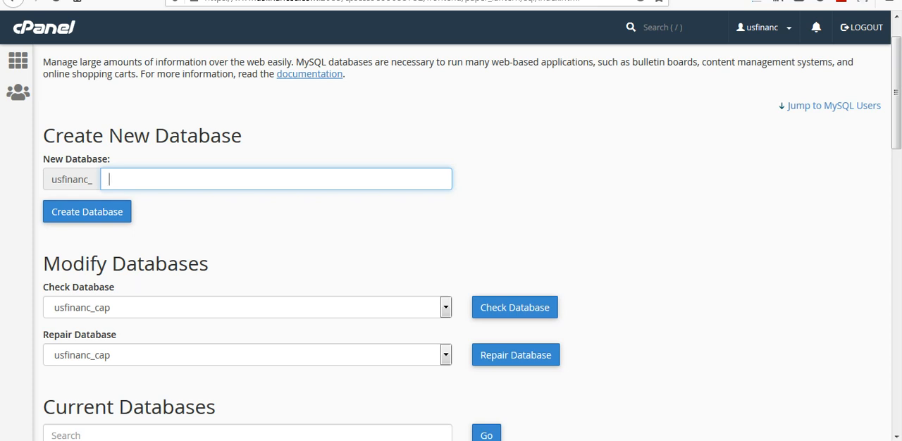
type("cc")
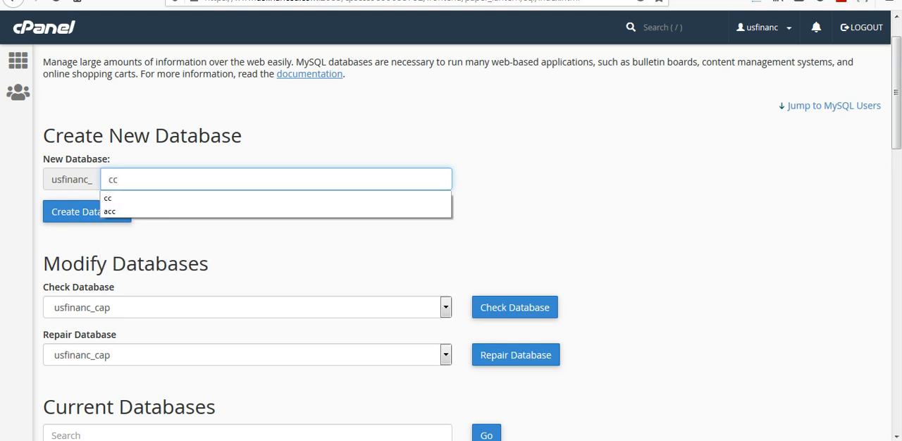
key("Tab")
key("Return")
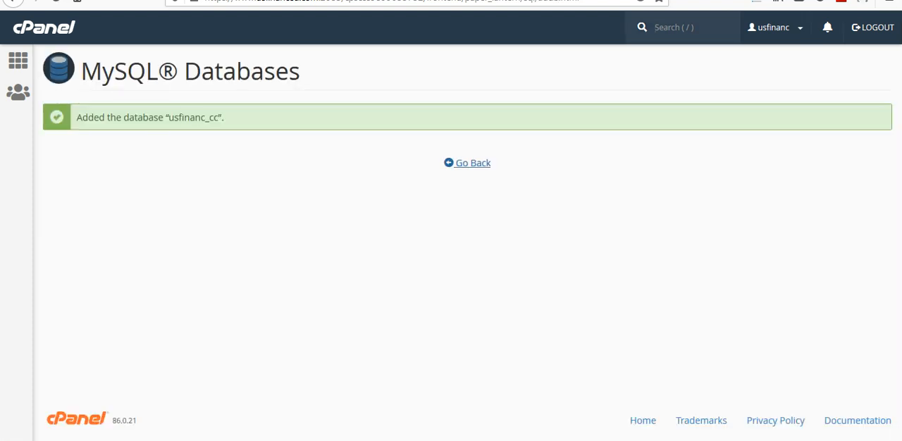
left_click(467, 163)
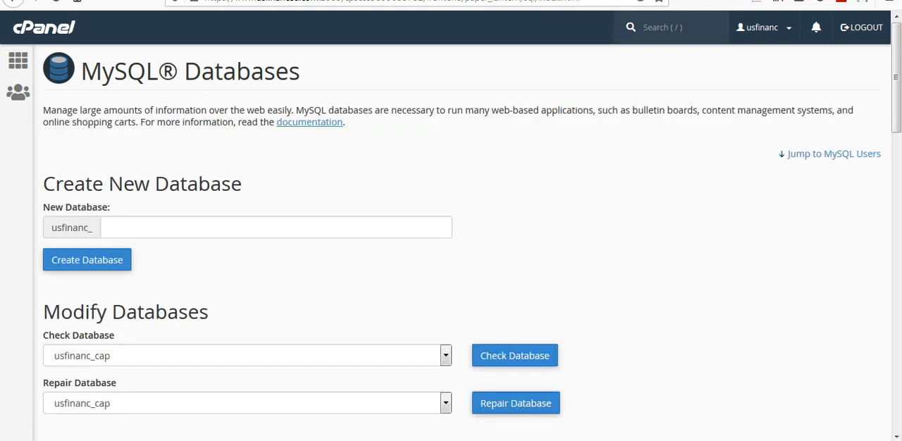
- Fill in the new MySQL user's username as usfinanc_cc and enter the user's password
scroll(451, 233, "down", 5)
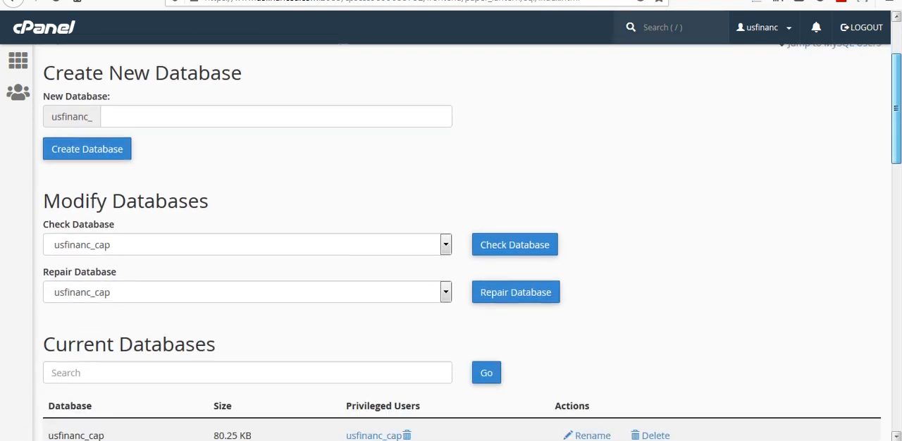
scroll(451, 232, "down", 6)
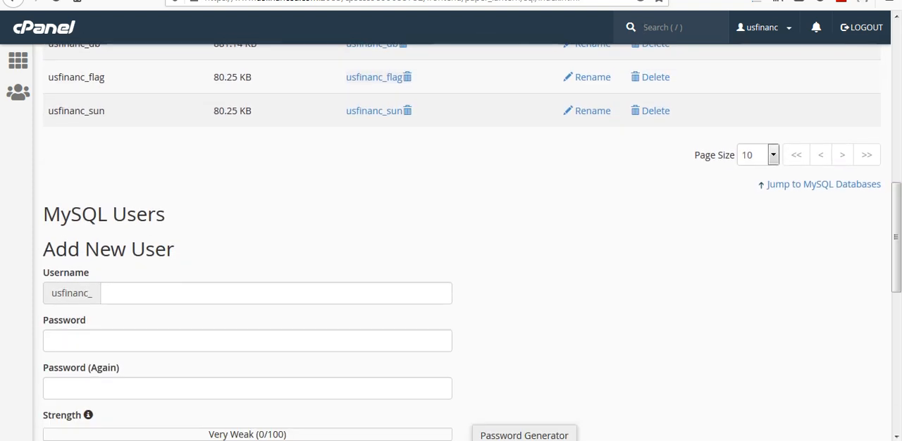
left_click(276, 293)
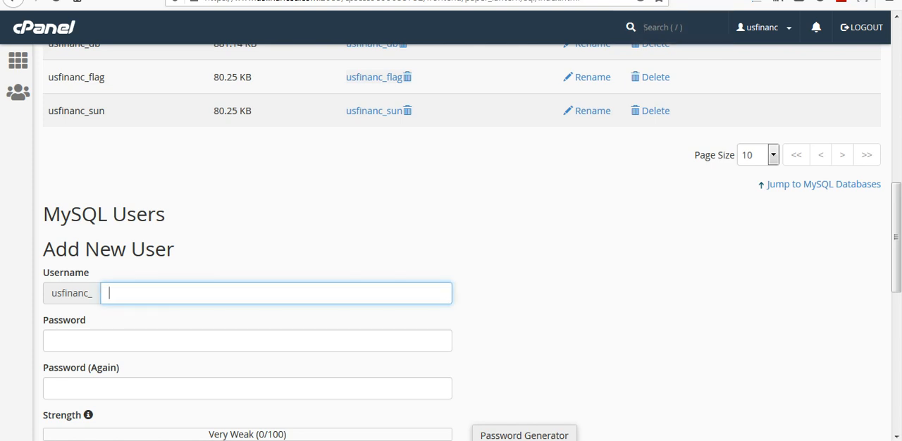
type("cc")
key("Tab")
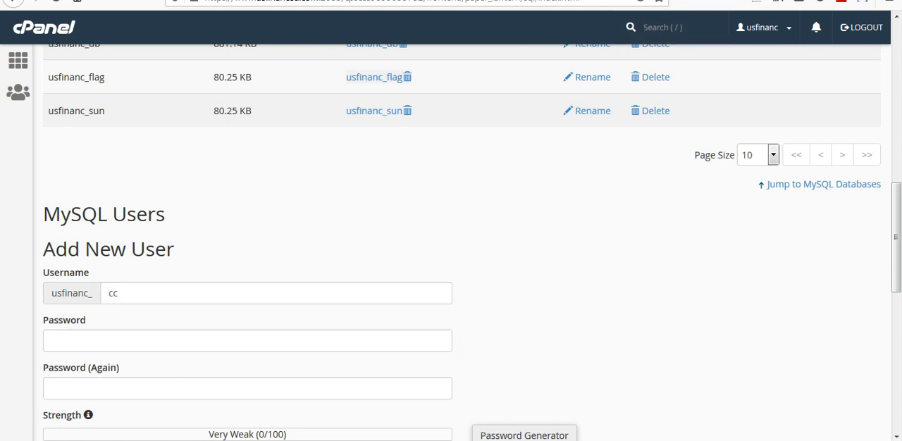
left_click(247, 341)
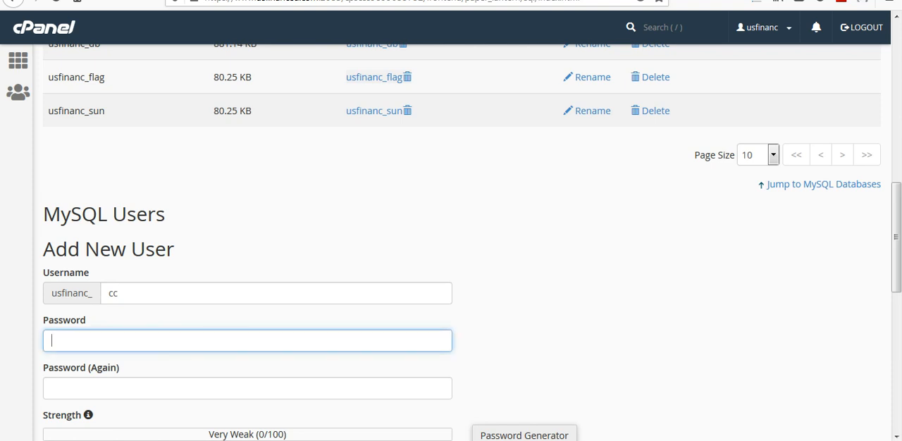
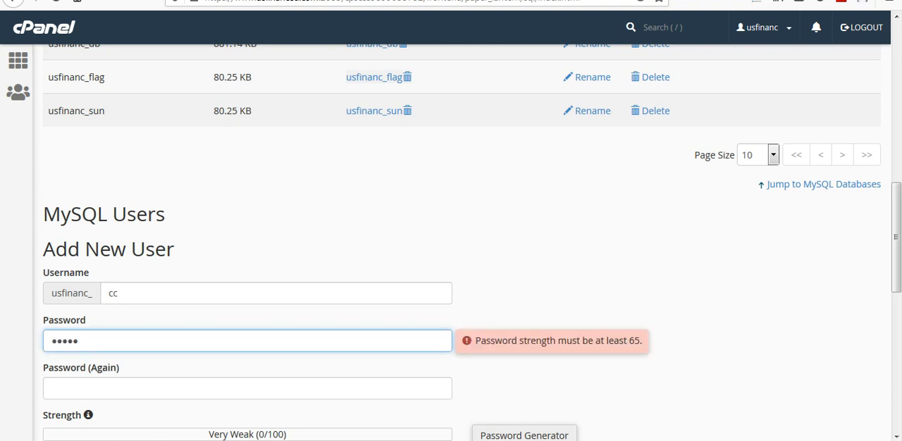
- Repeat the password to confirm it, create the MySQL user and decline saving the login in Firefox
left_click(247, 389)
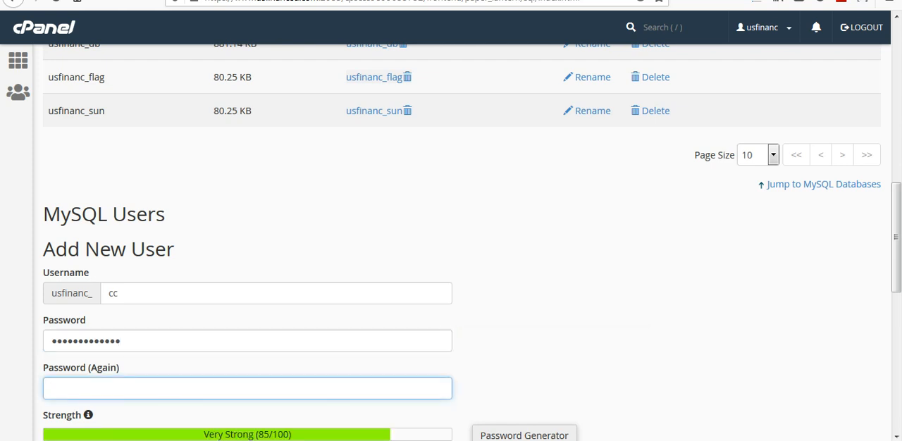
key("BackSpace")
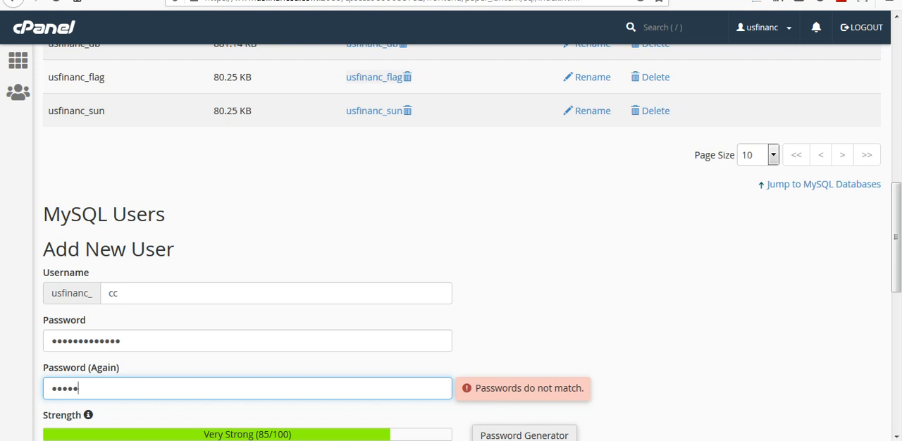
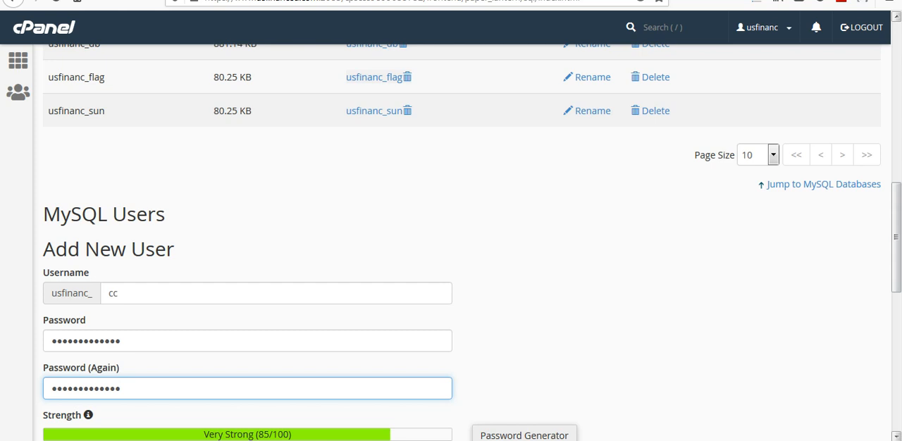
scroll(895, 240, "down", 4)
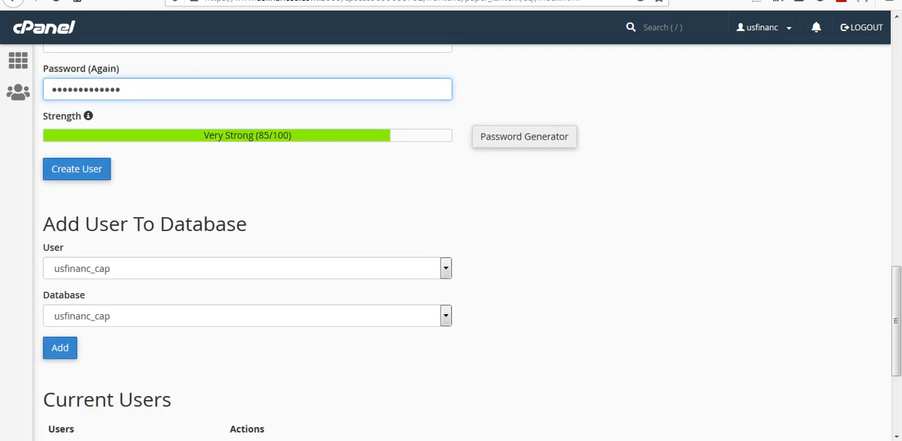
left_click(76, 169)
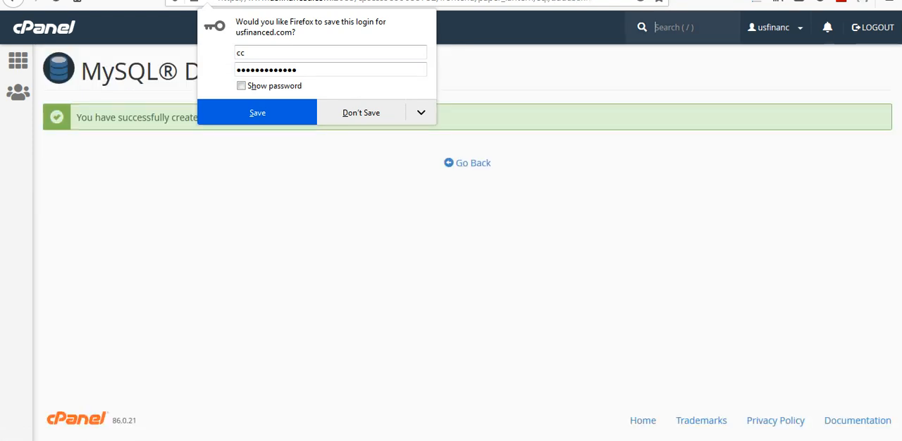
left_click(360, 112)
left_click(468, 163)
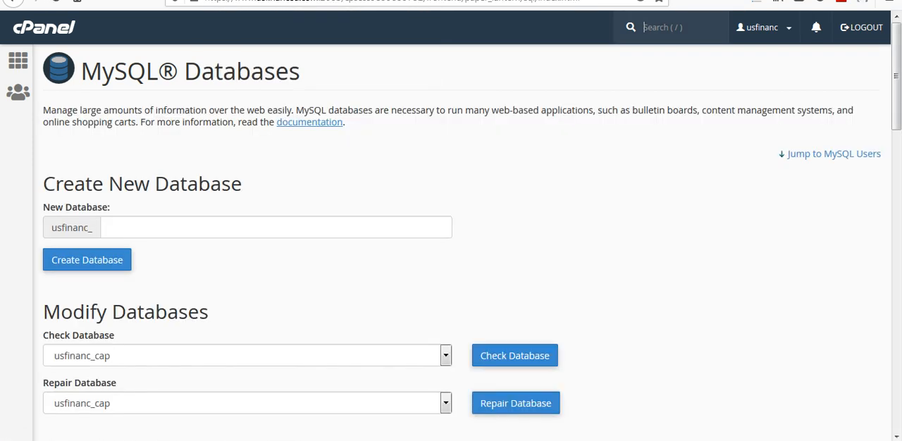
- Add the MySQL user usfinanc_cc to the database usfinanc_cc
scroll(451, 232, "down", 7)
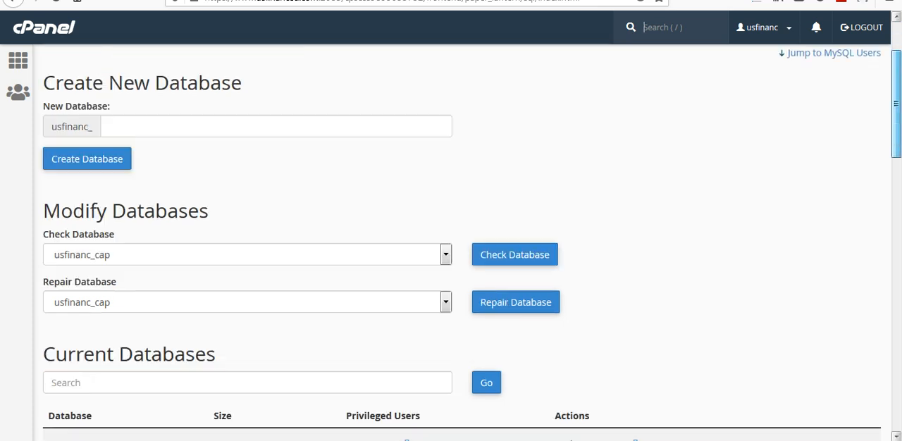
scroll(451, 232, "down", 4)
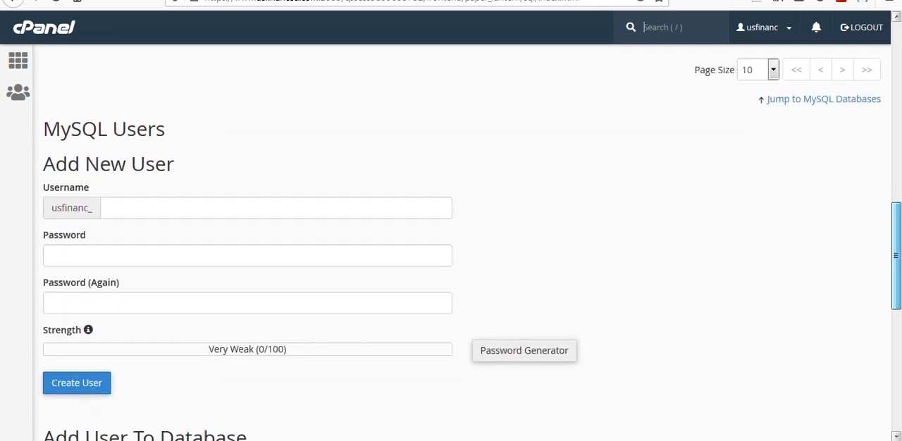
scroll(451, 233, "down", 1)
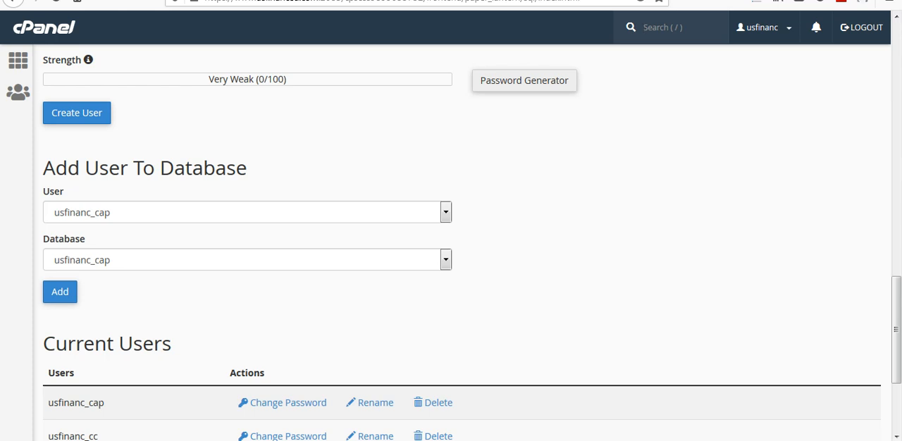
left_click_drag(226, 168, 99, 167)
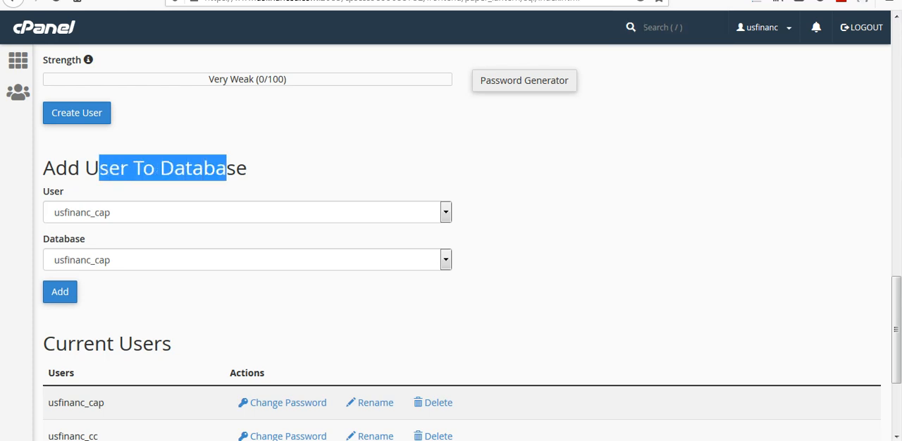
left_click(118, 213)
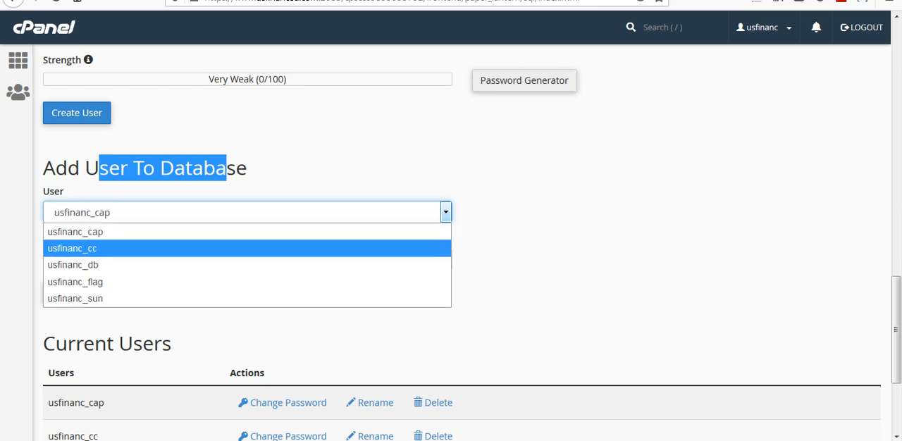
left_click(105, 248)
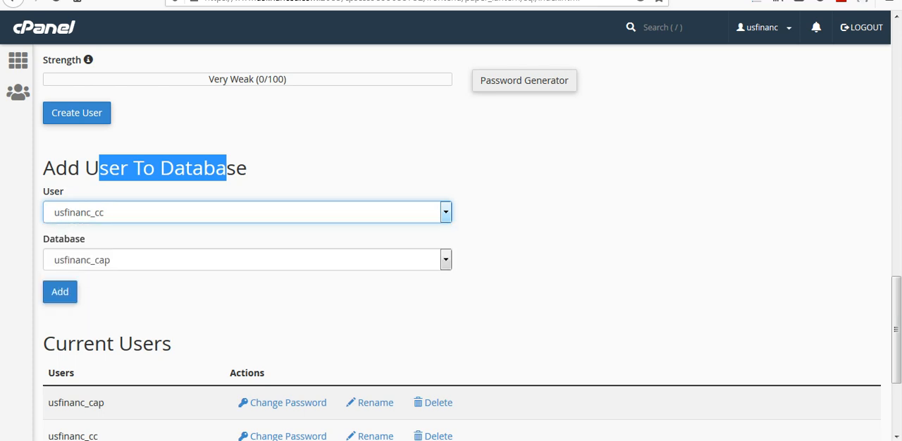
left_click(119, 260)
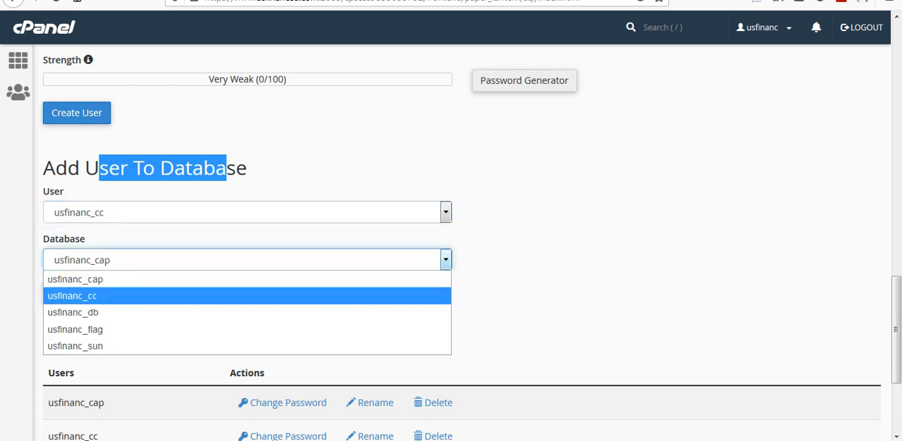
left_click(106, 292)
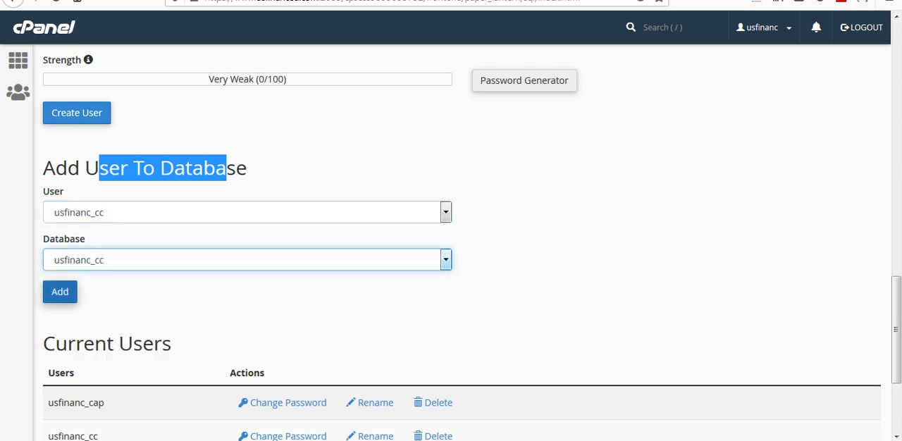
left_click(60, 292)
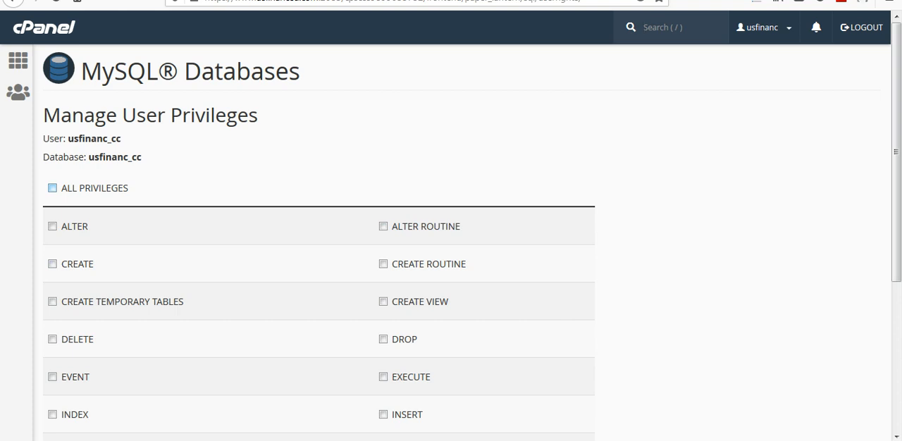
- Grant usfinanc_cc all privileges on the usfinanc_cc database, save the changes and return to the cPanel home page
left_click_drag(132, 188, 60, 188)
left_click(52, 188)
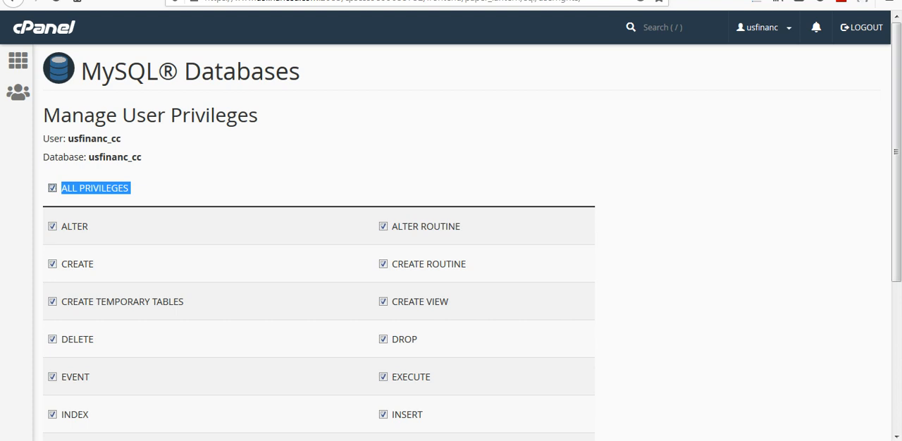
scroll(318, 282, "down", 5)
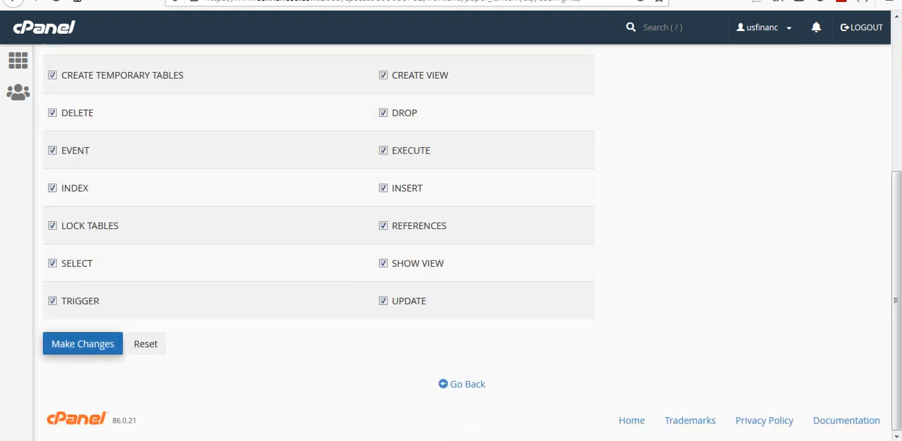
left_click(82, 344)
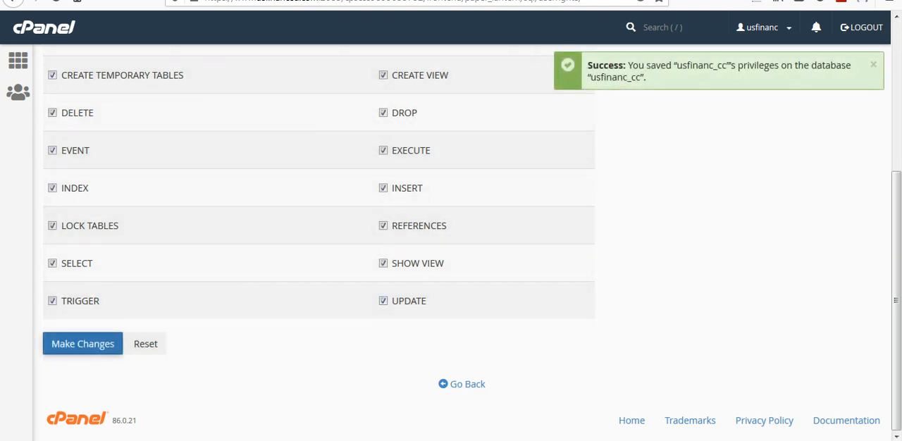
left_click_drag(727, 65, 676, 64)
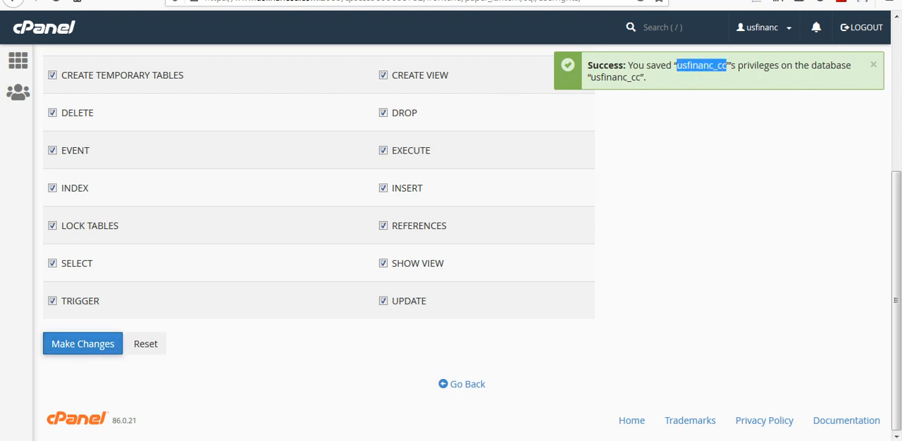
left_click(678, 66)
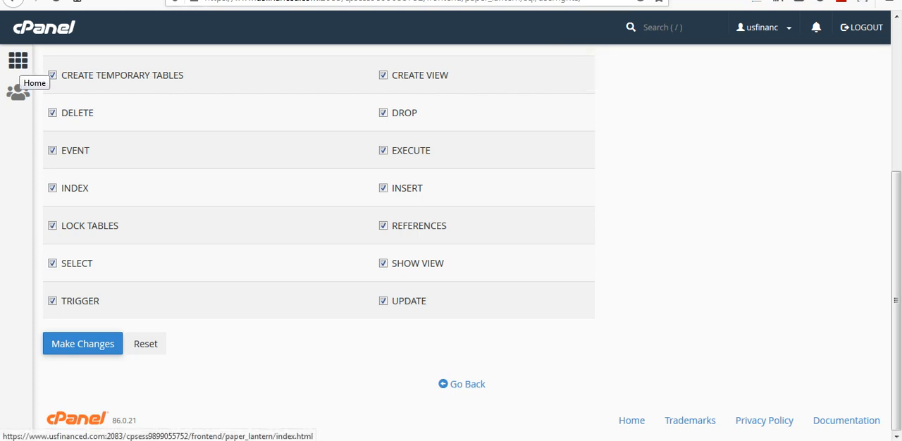
left_click(18, 60)
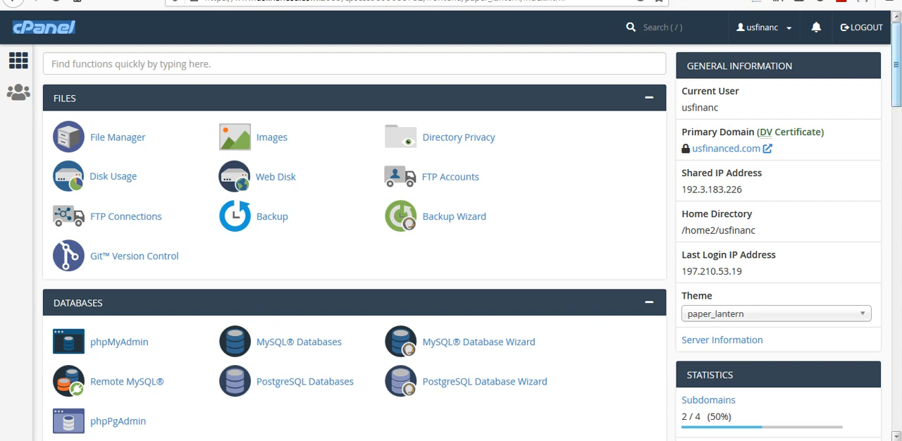
- Open MultiPHP Manager from the Software section of the cPanel home page
scroll(352, 247, "down", 3)
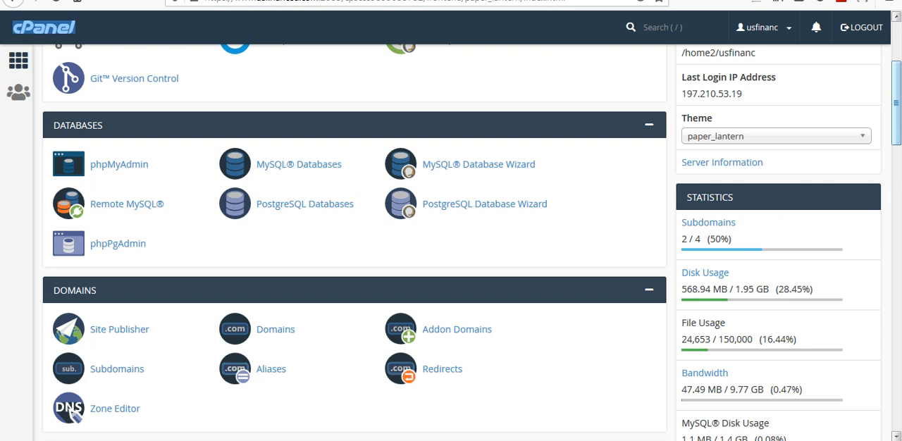
scroll(895, 106, "down", 4)
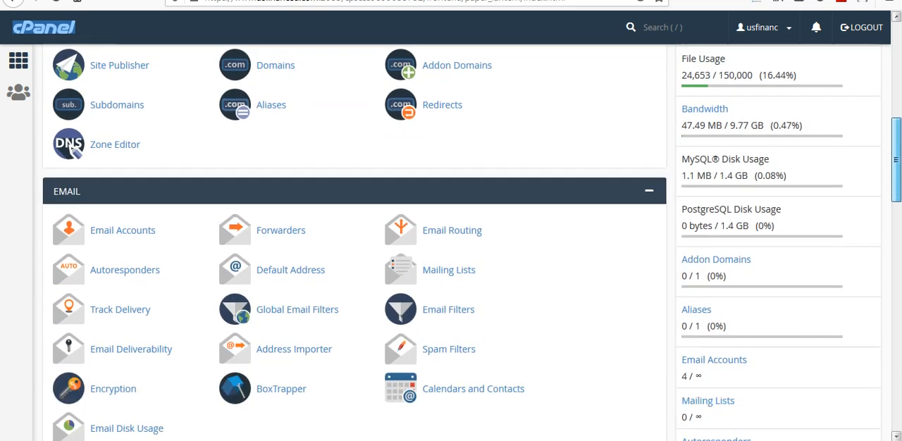
scroll(472, 242, "down", 5)
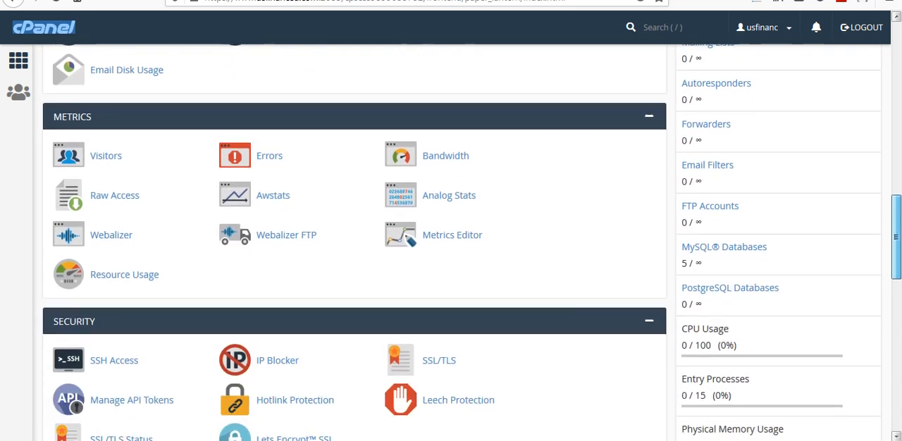
left_click_drag(896, 237, 895, 308)
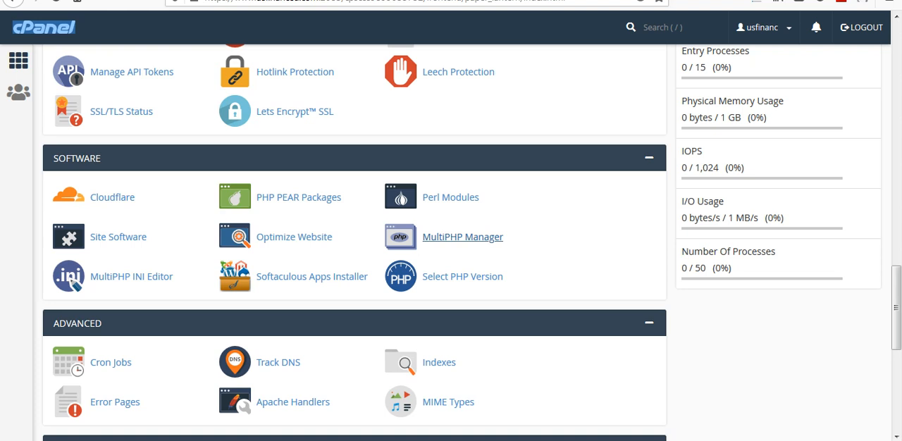
left_click_drag(462, 237, 385, 239)
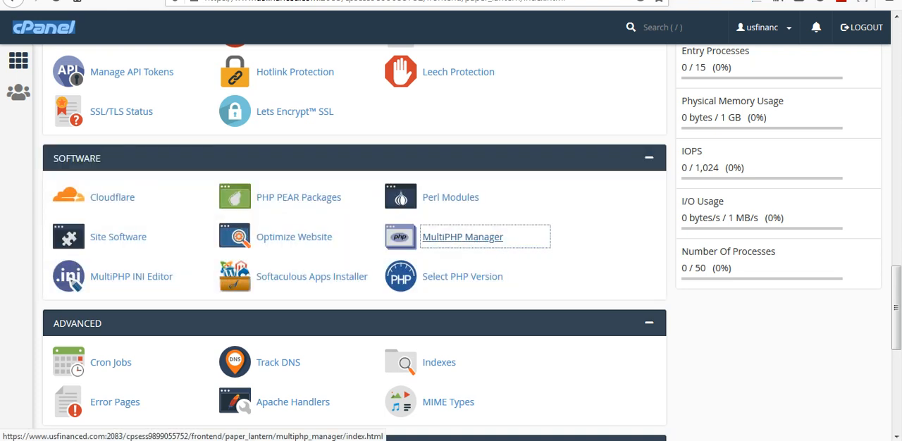
left_click_drag(462, 237, 361, 236)
left_click_drag(462, 238, 403, 233)
left_click(462, 237)
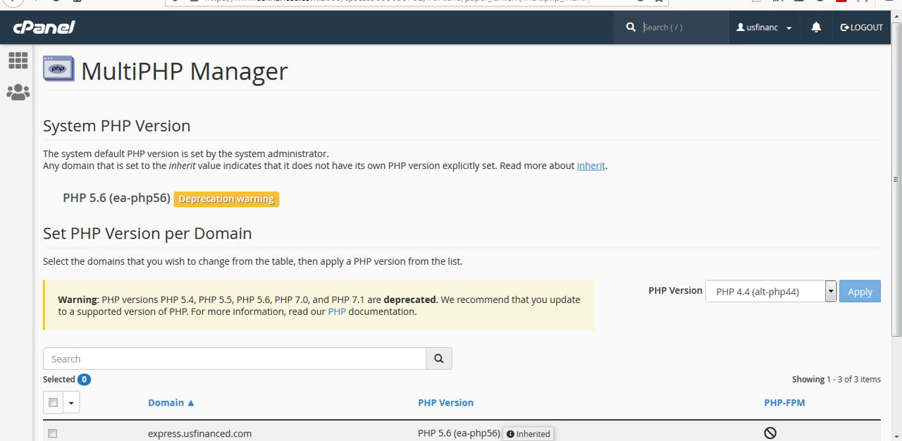
- Apply PHP version PHP 5.4 (ea-php54) to the domain express.usfinanced.com
scroll(451, 240, "down", 2)
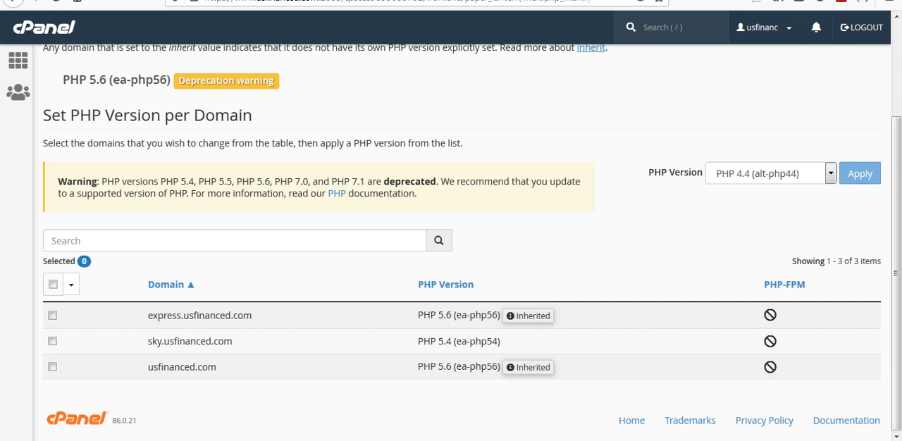
left_click_drag(148, 316, 230, 316)
left_click(52, 315)
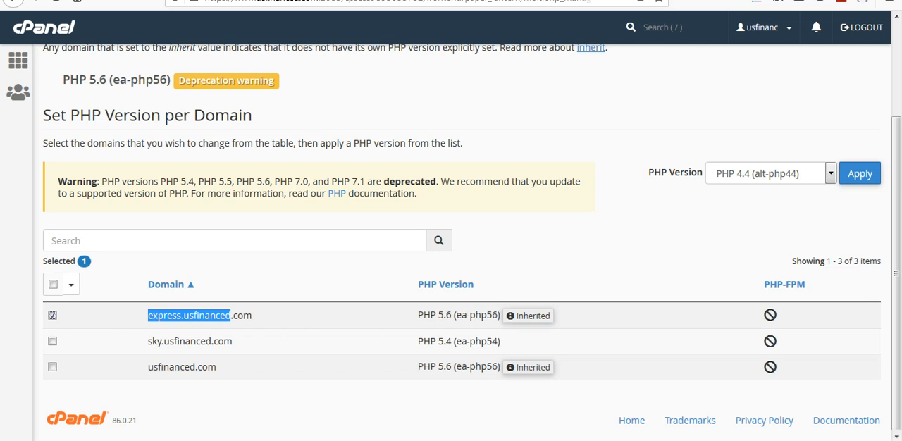
left_click_drag(649, 172, 704, 172)
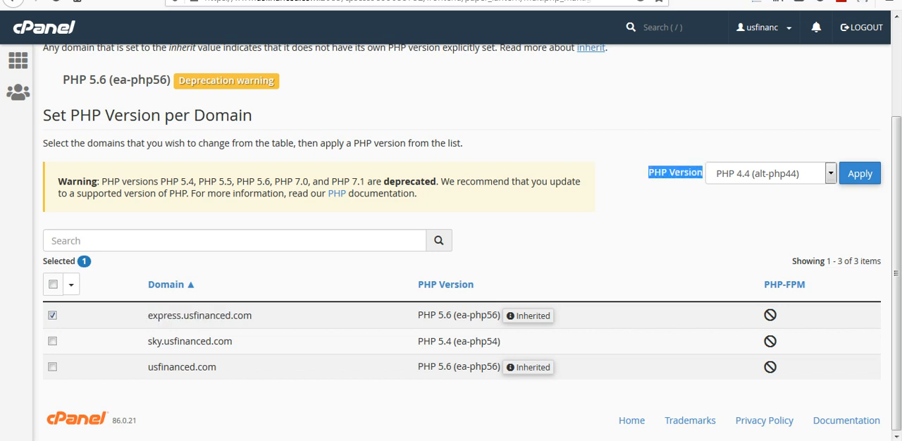
left_click(685, 177)
left_click(786, 174)
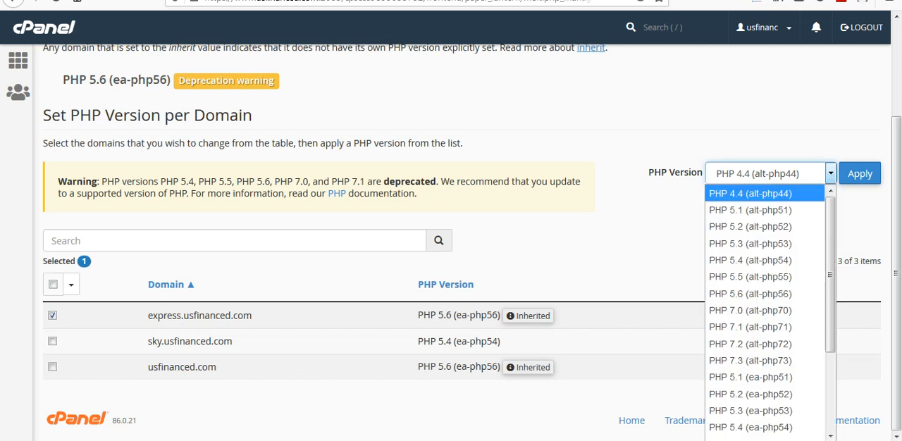
scroll(765, 312, "down", 3)
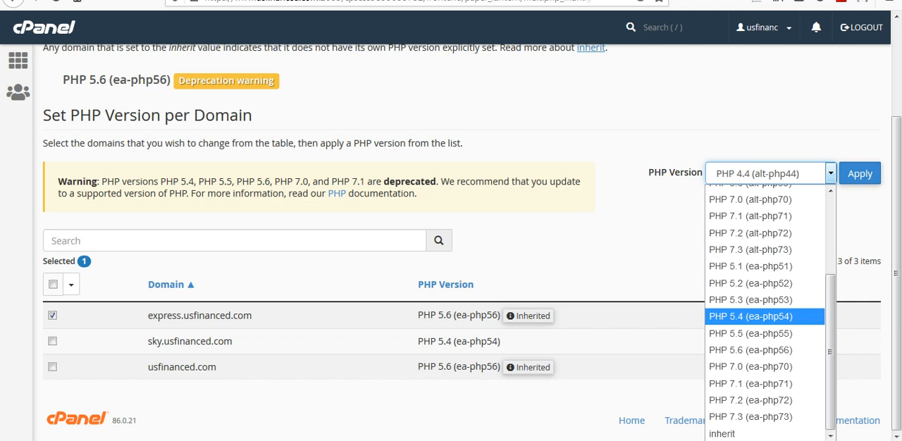
left_click(750, 316)
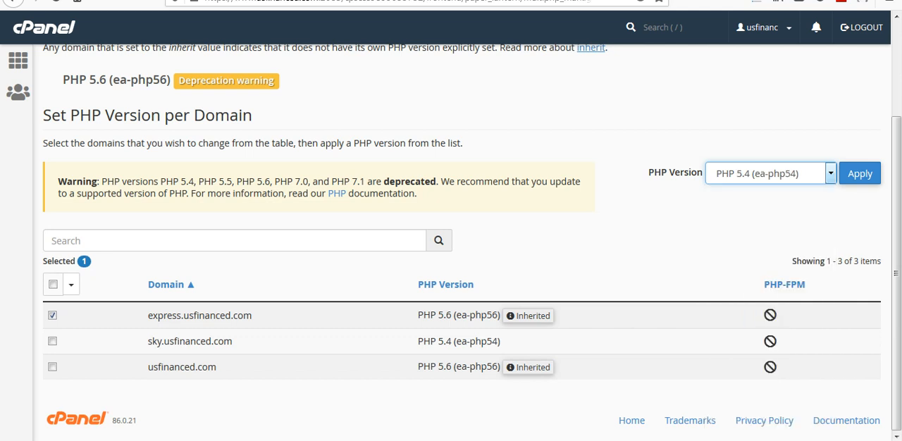
left_click(860, 173)
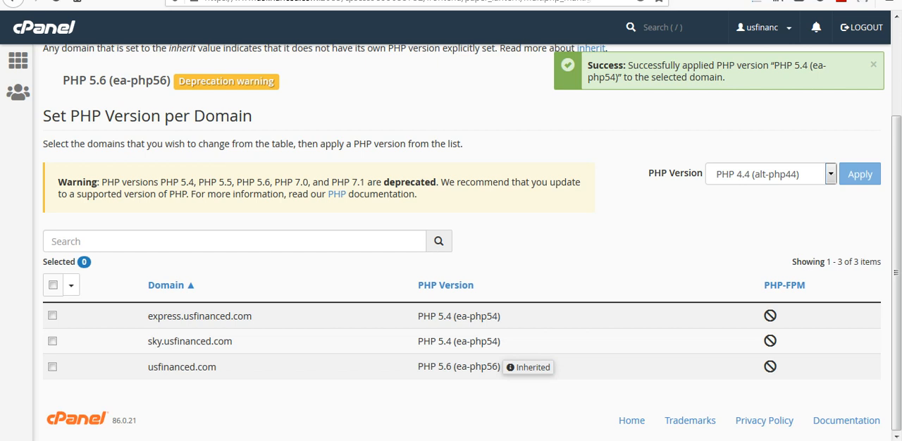
key("ctrl+Tab")
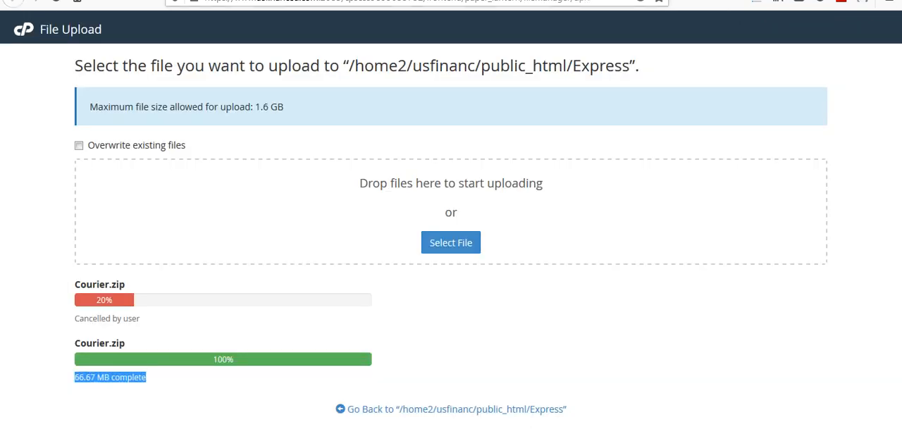
key("ctrl+Tab")
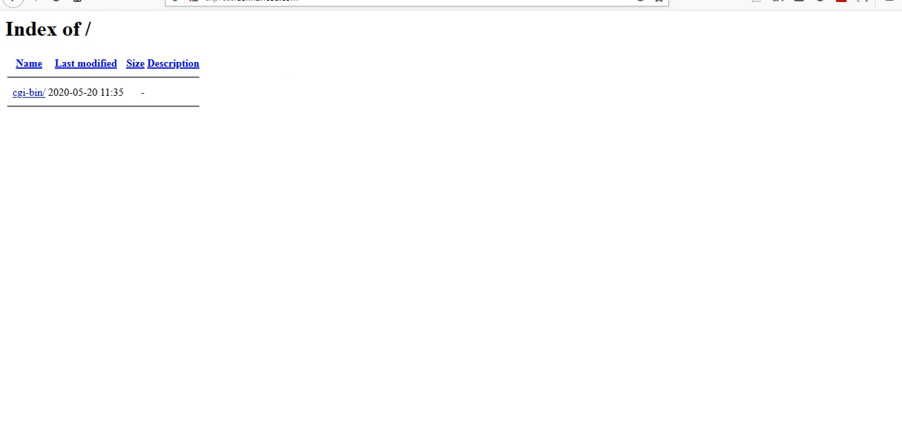
left_click(206, 1)
left_click(205, 1)
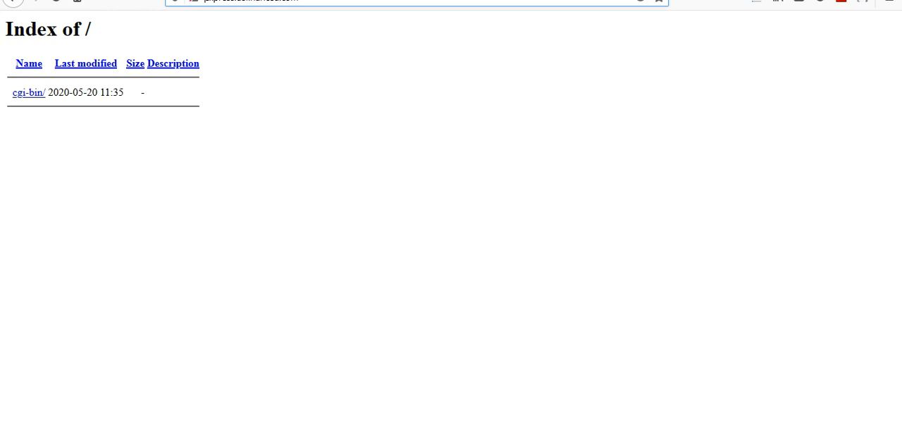
type("h")
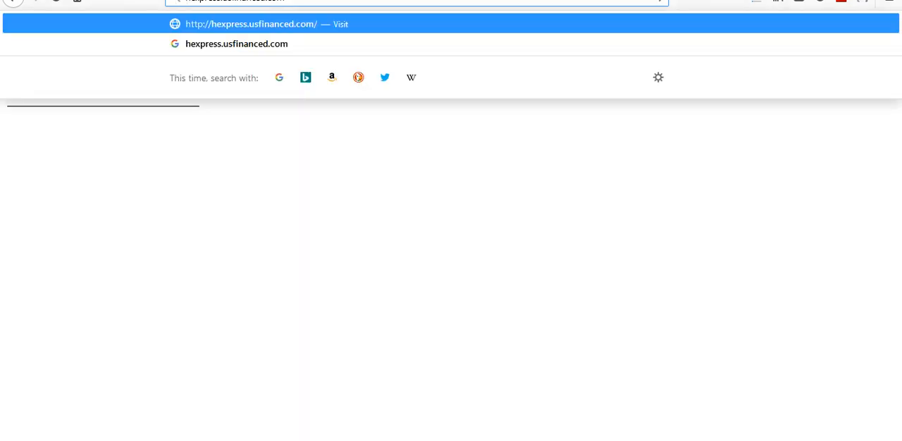
type("tt")
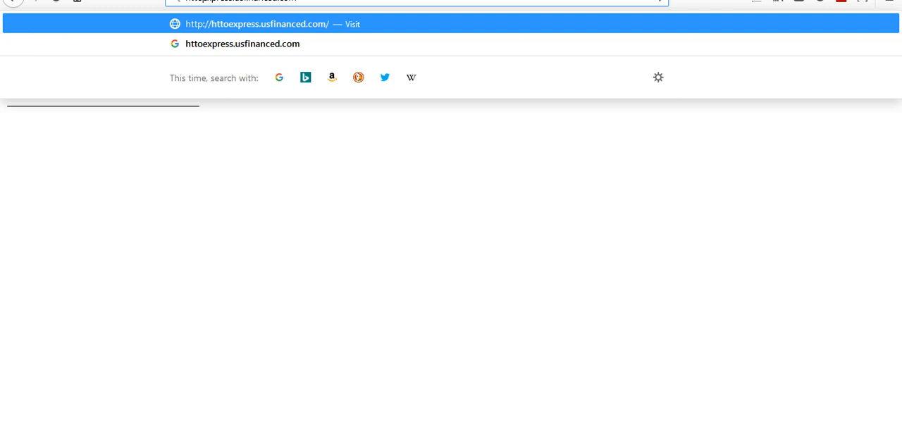
type("ps")
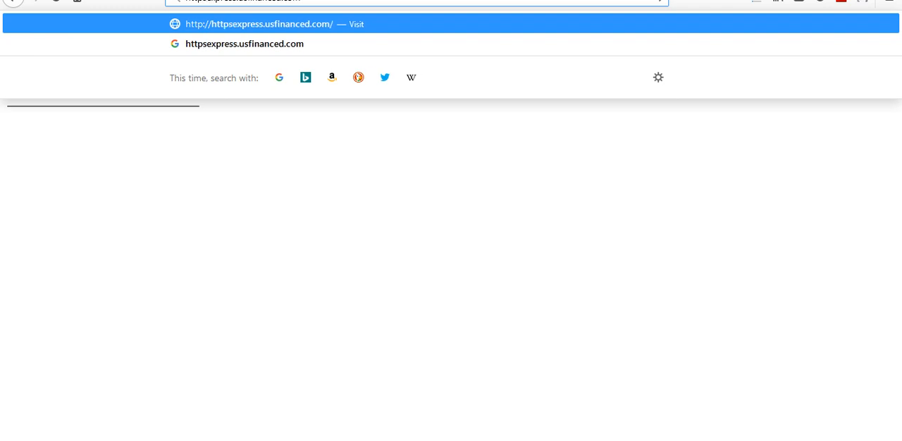
type("://")
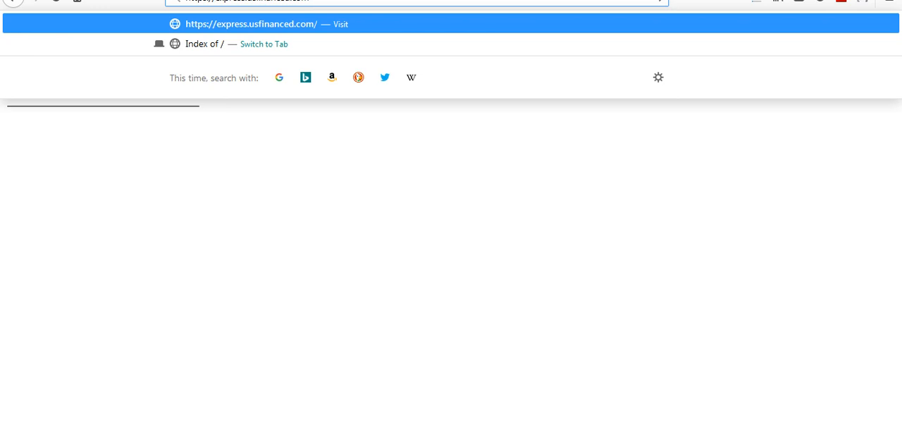
- Extend the subdomain's address with /dashboard/install and load the DEPRIXA installer
type("/")
type("d")
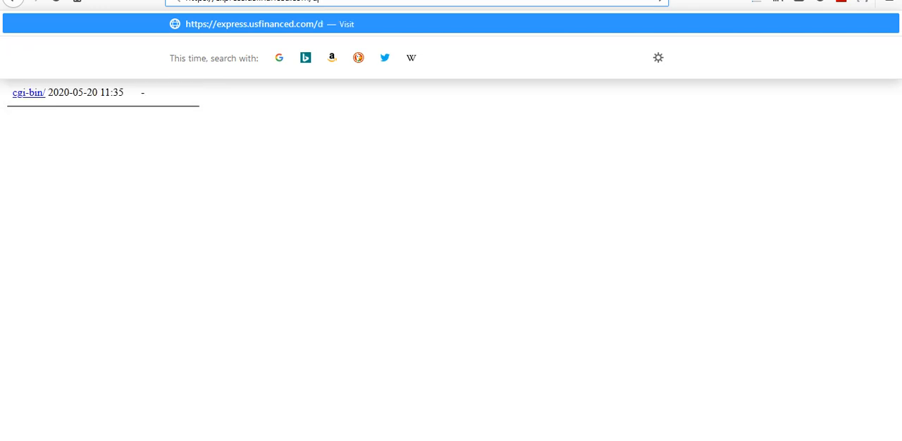
type("ashboard/install")
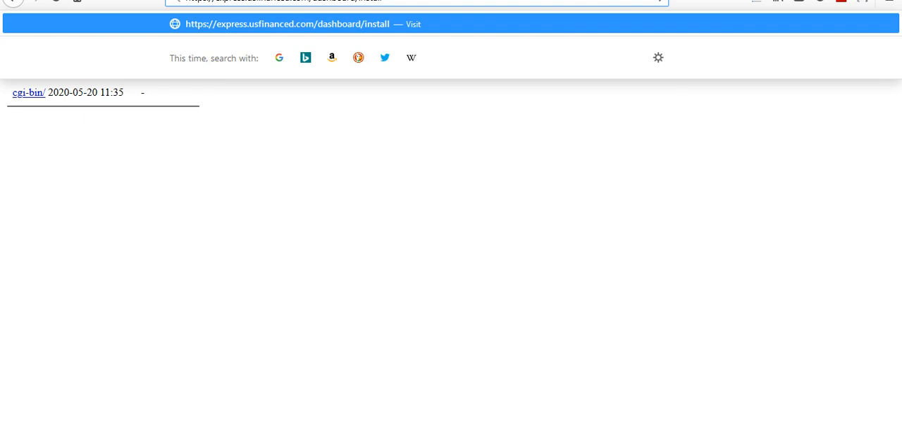
key("Return")
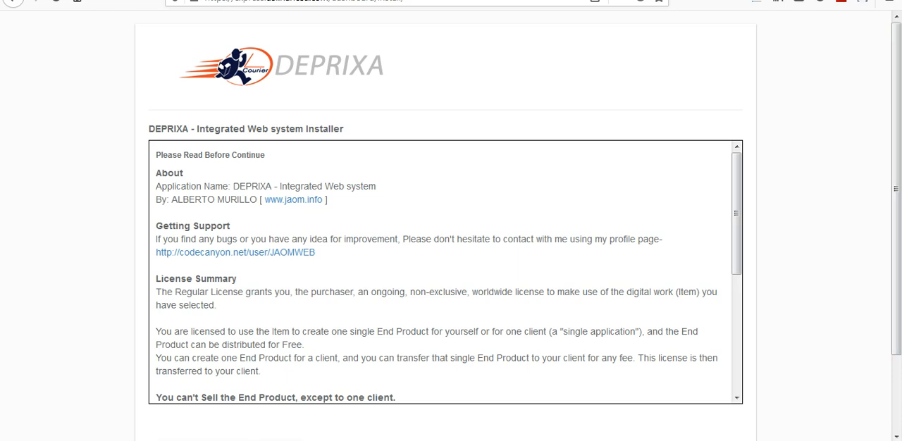
- Accept the DEPRIXA license terms and continue past the system test to the database configuration
left_click_drag(736, 213, 737, 331)
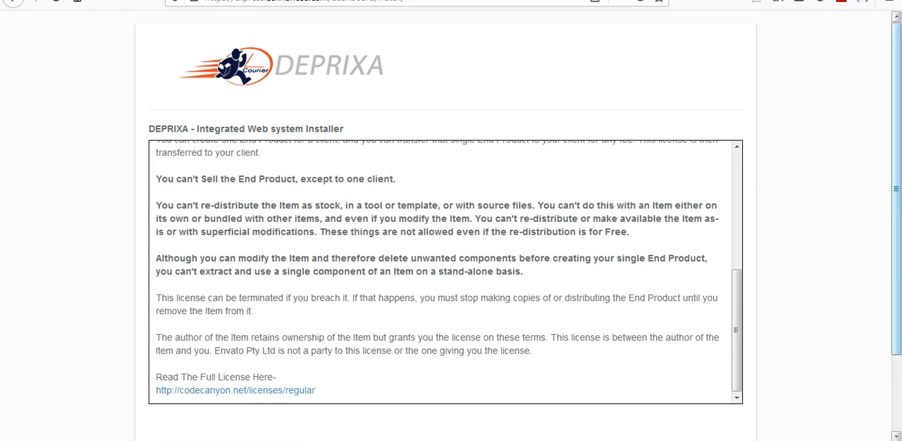
left_click_drag(896, 211, 895, 287)
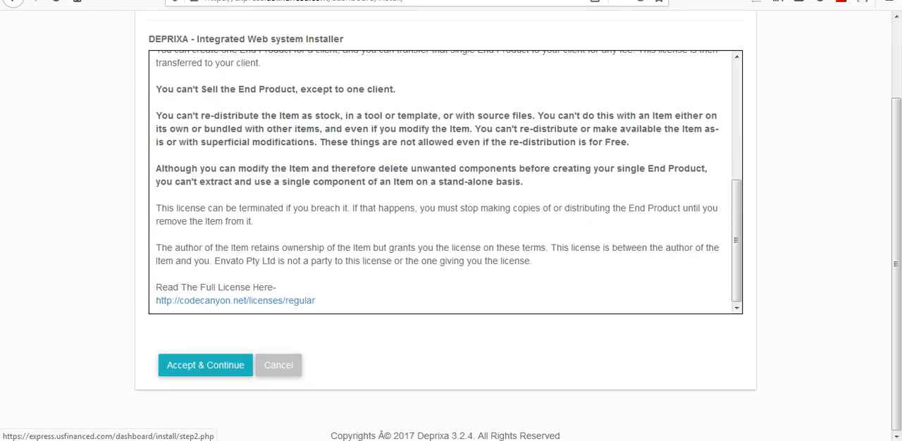
left_click(210, 366)
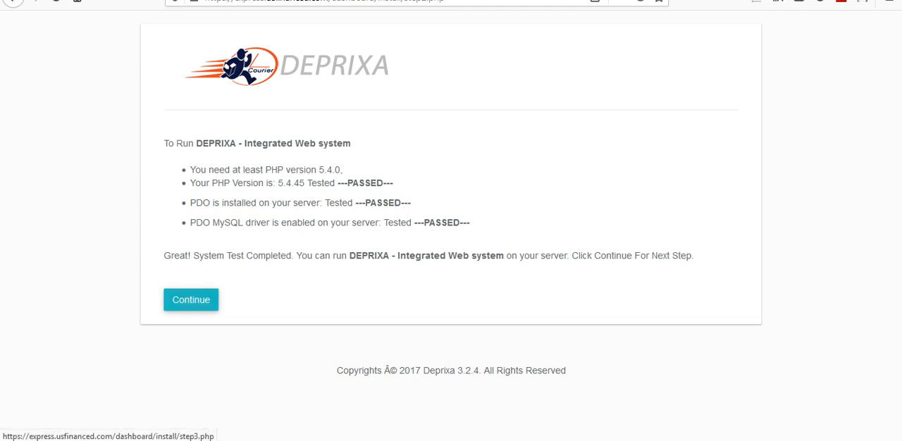
left_click(191, 300)
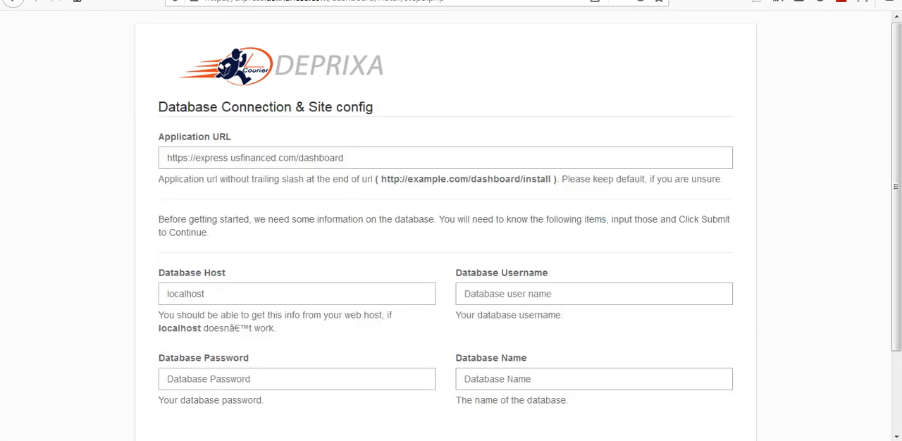
- Fill in the database connection with host localhost, username usfinanc_cc and database name usfinanc_cc
left_click(220, 293)
key("BackSpace")
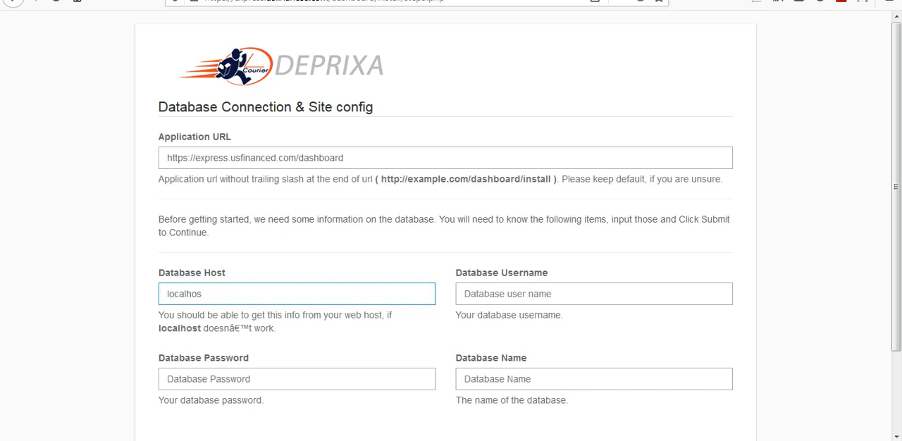
type("t")
left_click(514, 294)
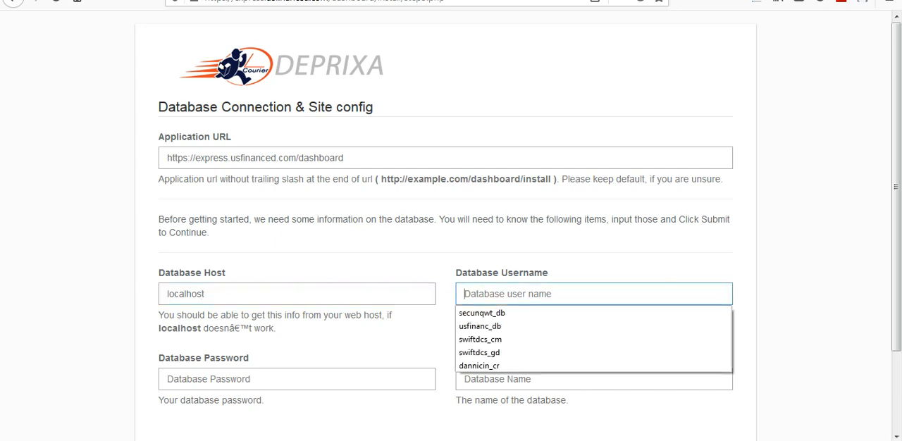
type("usfinanc_cc")
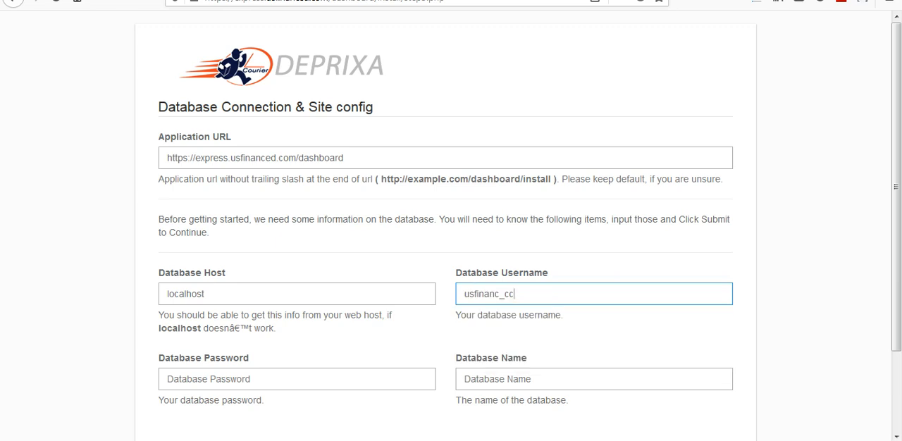
left_click(514, 379)
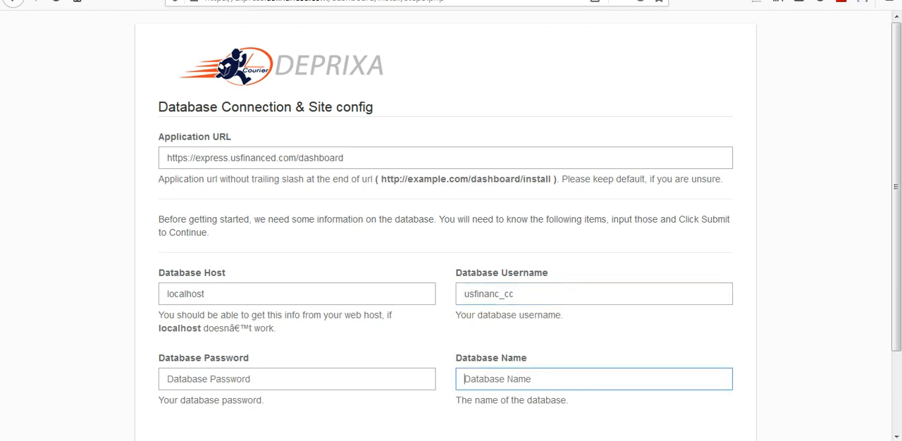
type("usfinanc_cc")
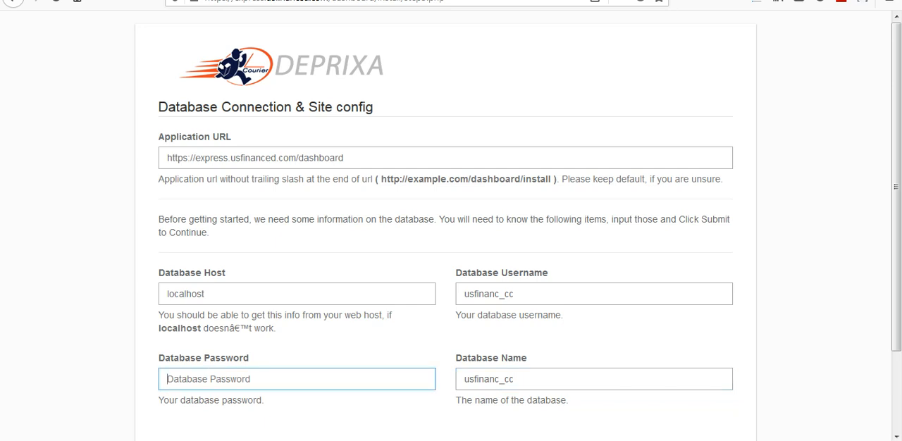
- Try to submit the database configuration with the database password, declining to save the login in the browser
type("*****")
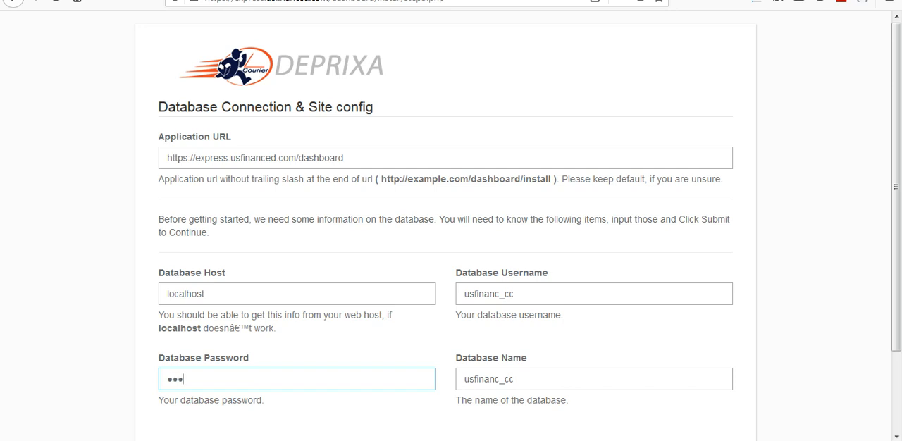
type("******")
scroll(458, 233, "down", 3)
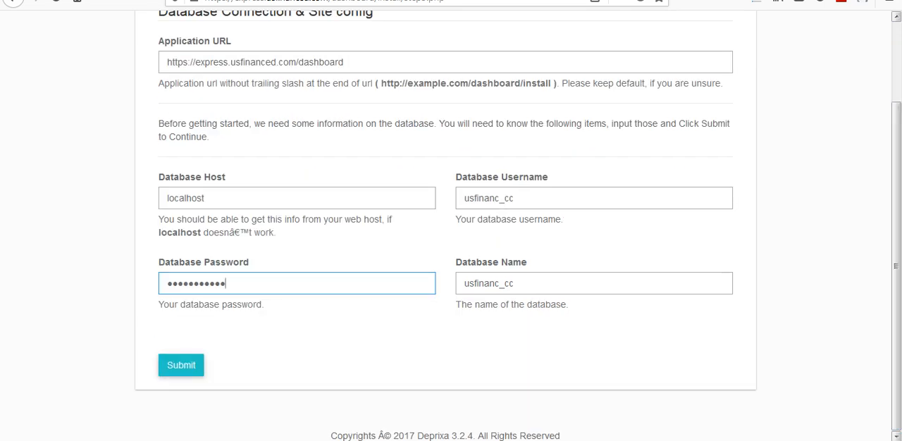
key("ctrl+a")
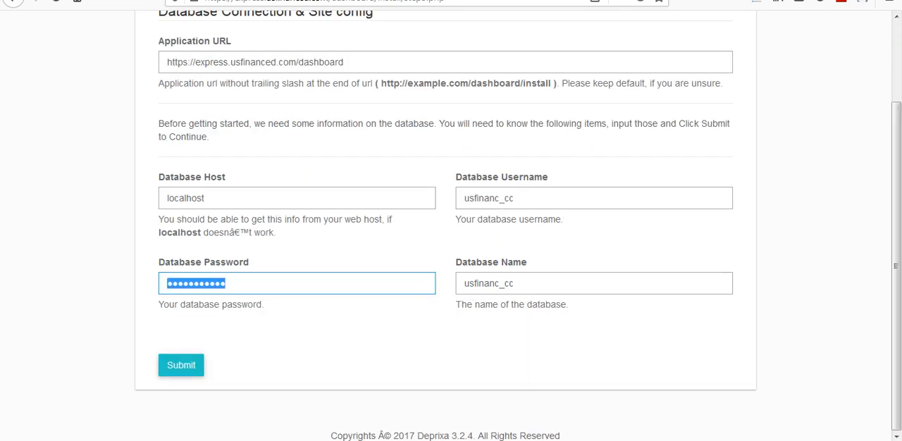
type("•••••")
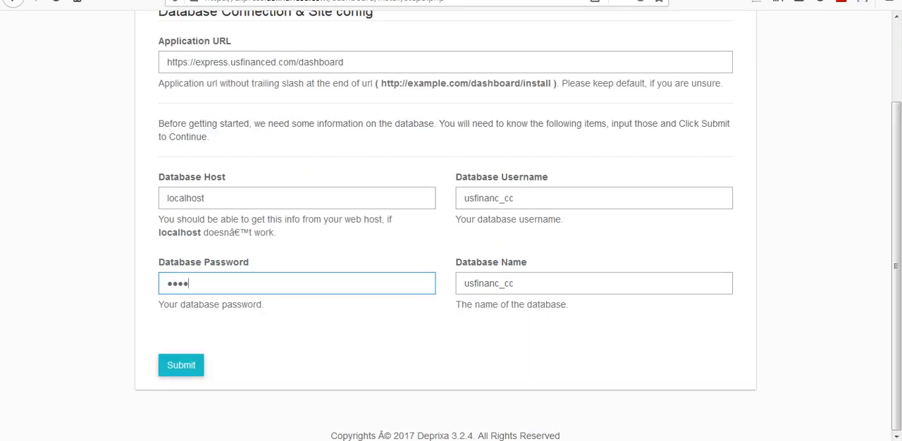
type("••••••")
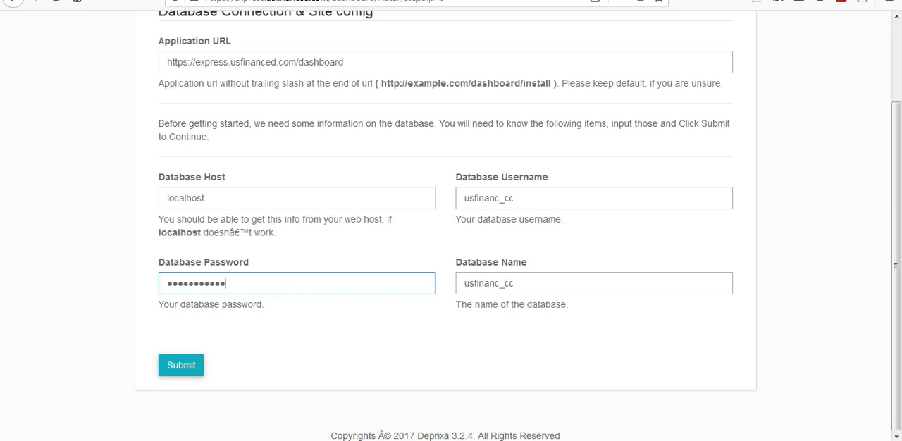
key("Return")
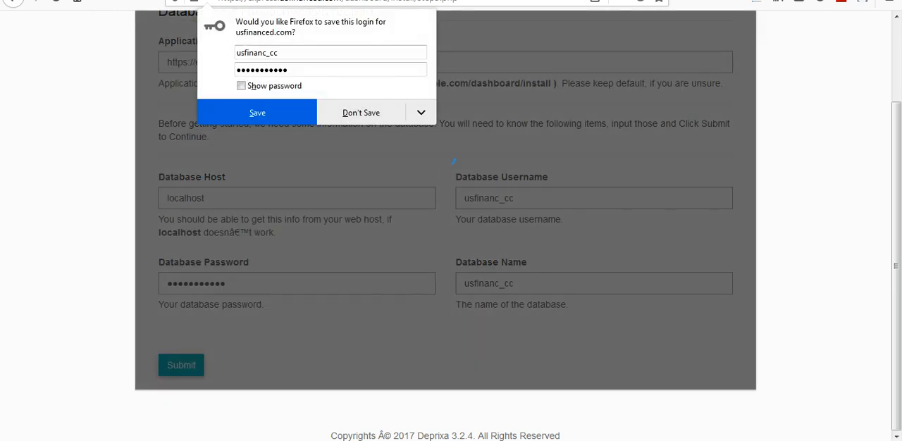
left_click(361, 113)
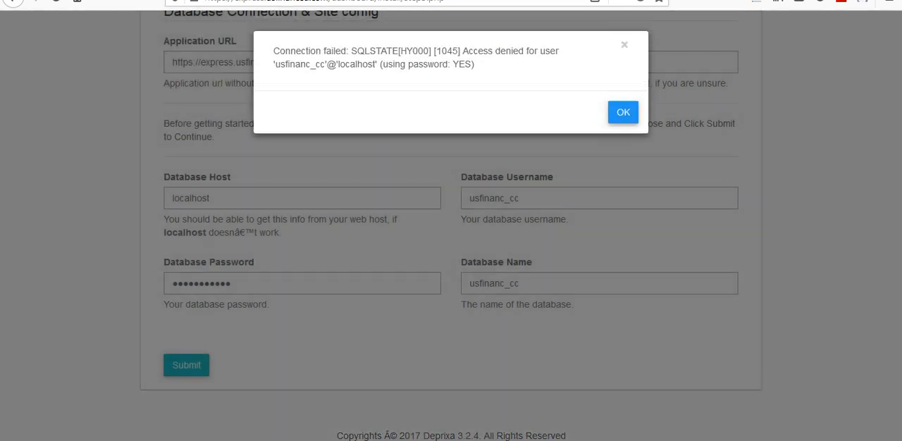
key("Return")
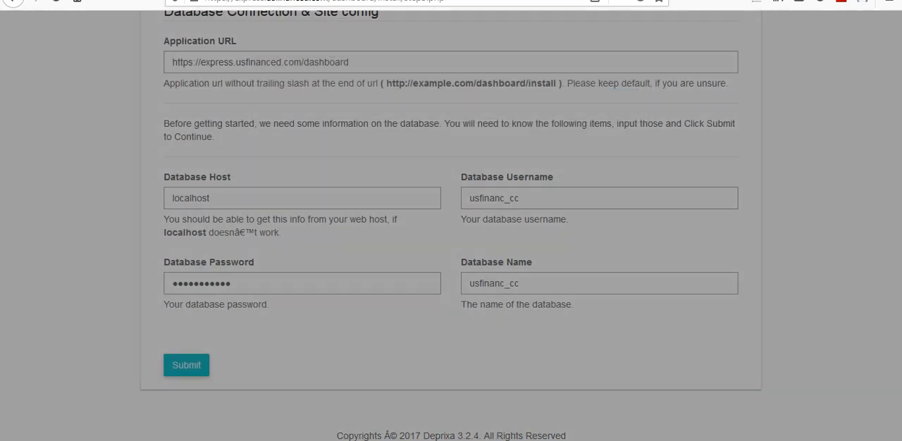
- Re-enter the database password and submit the database configuration to reach the profile setup
left_click_drag(228, 284, 165, 284)
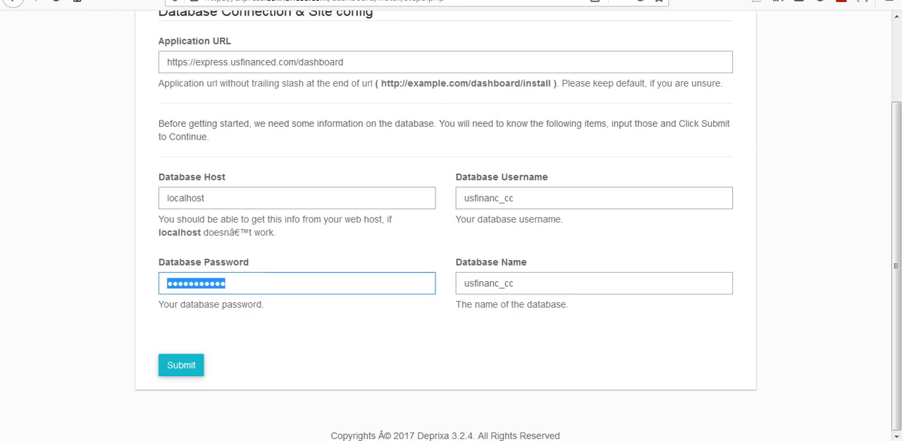
type("•••")
type("•")
key("BackSpace")
key("BackSpace")
key("BackSpace")
key("BackSpace")
type("•••")
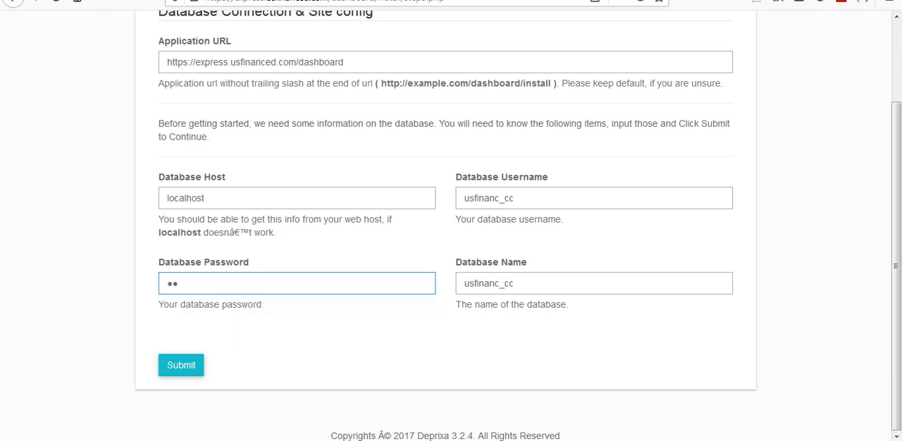
key("BackSpace")
key("BackSpace")
key("BackSpace")
type("•••••••••••••")
key("Return")
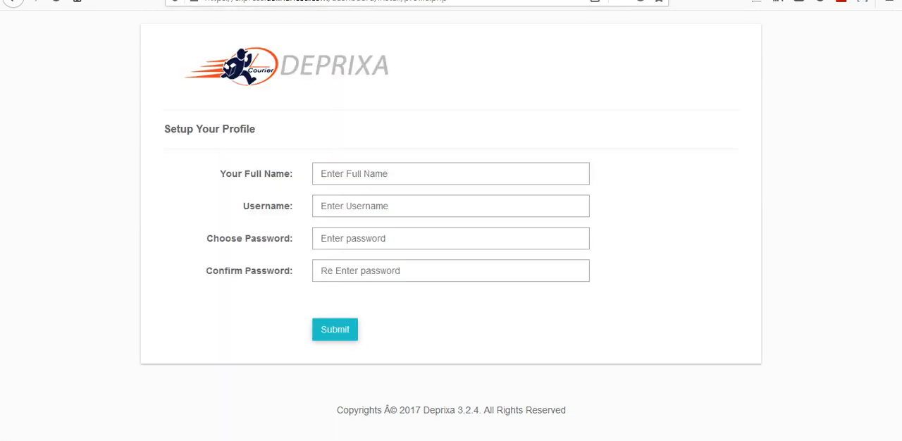
- Fill in the profile's full name as Express Shipping Courier and its username as express
left_click(423, 174)
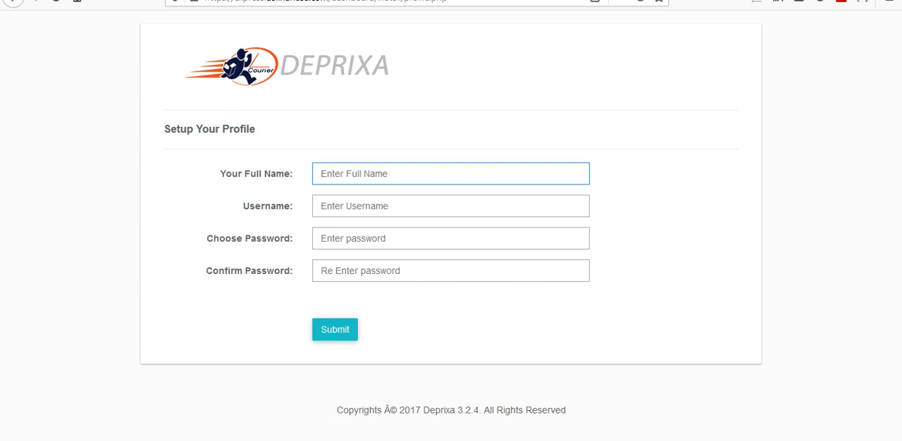
type("Express")
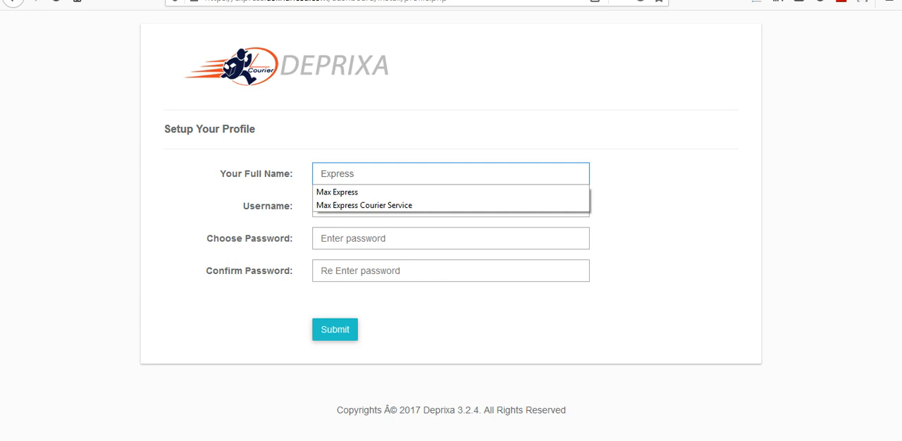
type(" S")
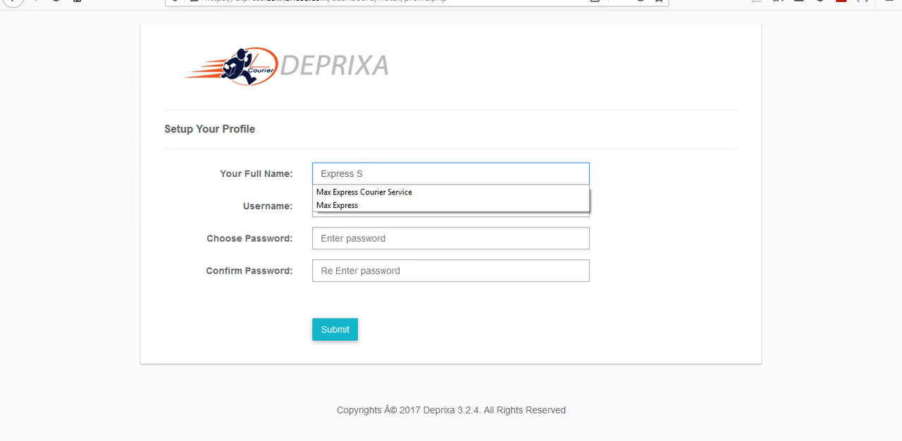
type("hipp")
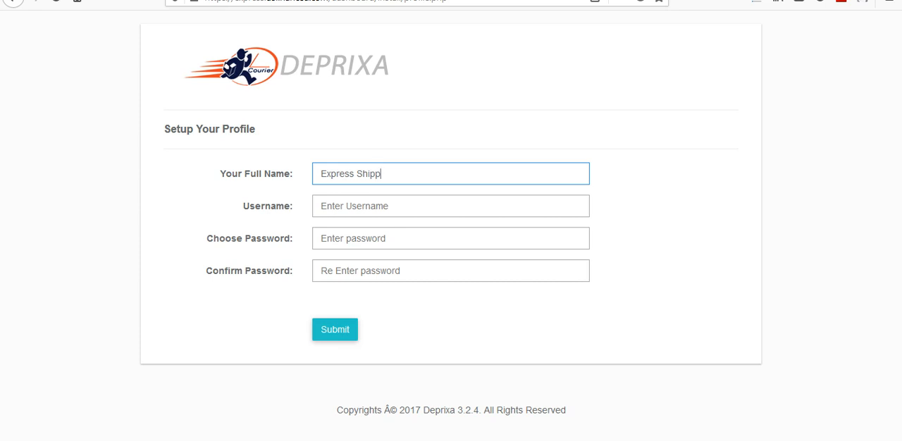
type("ing Courier")
left_click(355, 206)
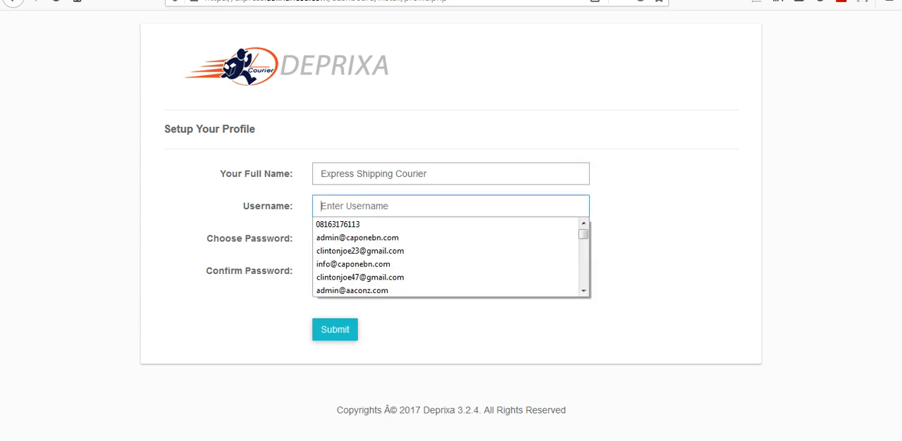
type("exp")
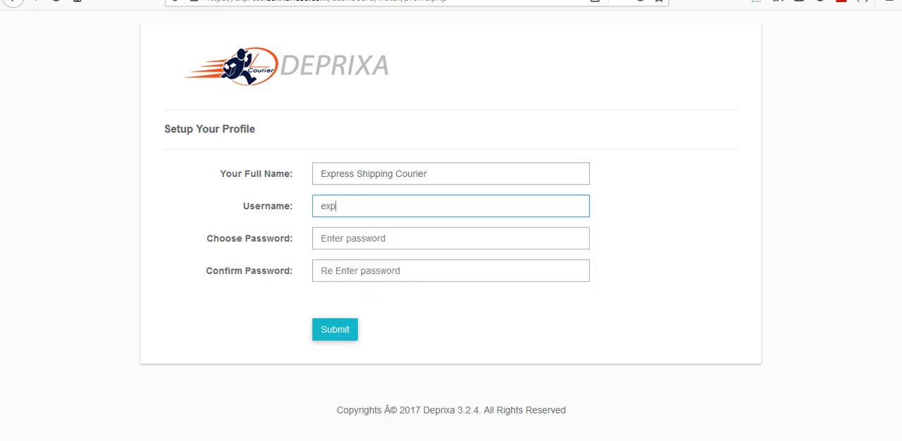
type("ress")
key("Tab")
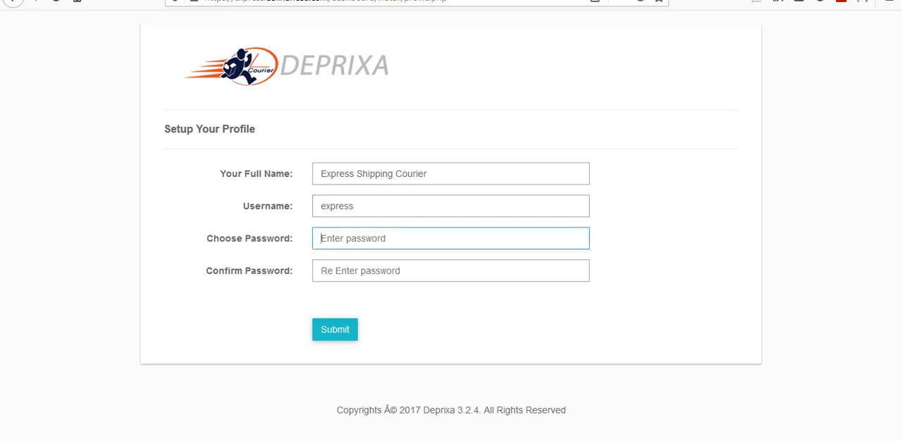
- Enter and confirm the profile password, submit the profile, and decline to save the login
type("•••••••••")
key("Tab")
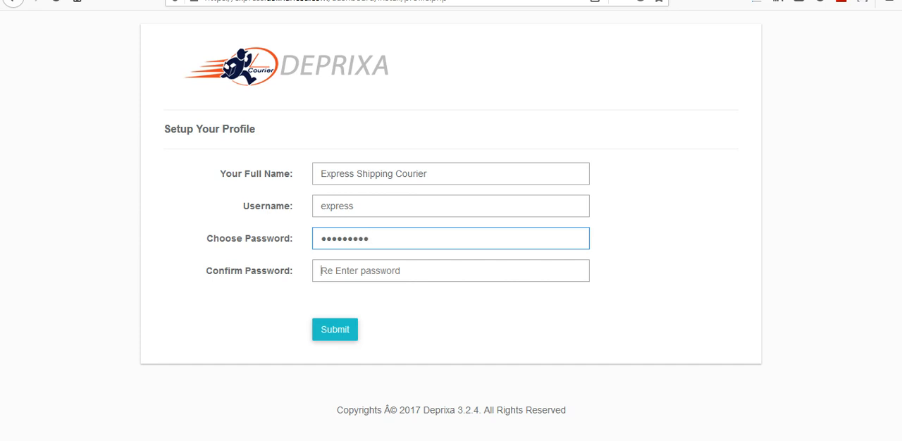
type("•••••••••")
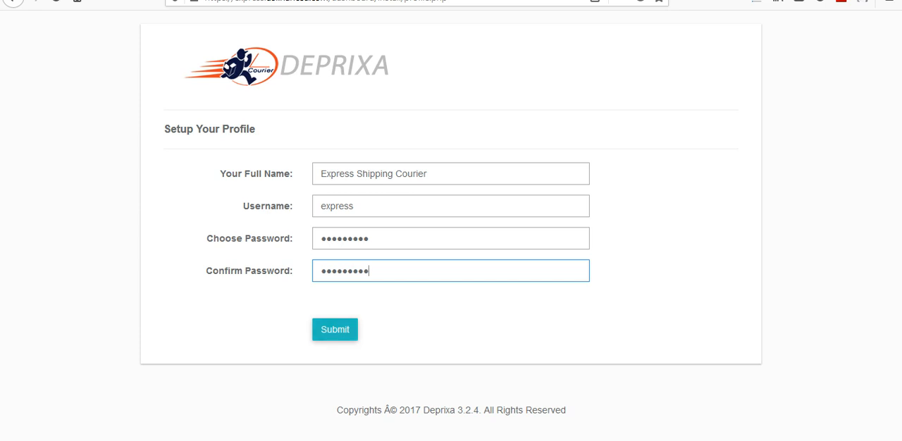
left_click(335, 329)
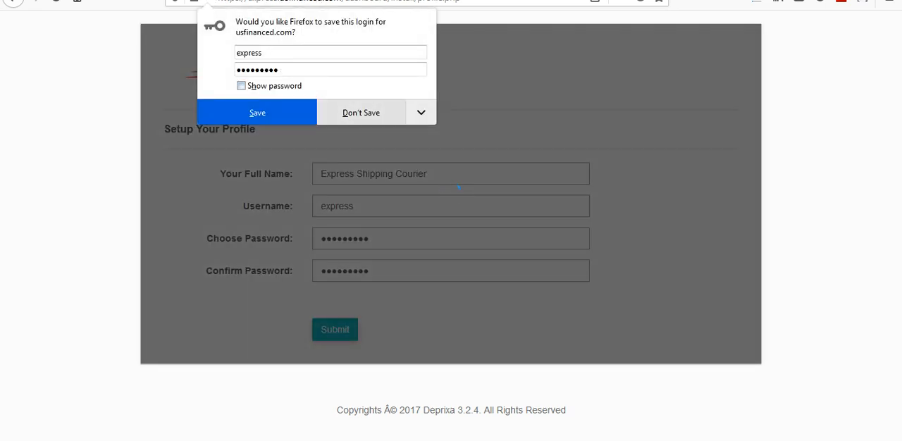
left_click(361, 113)
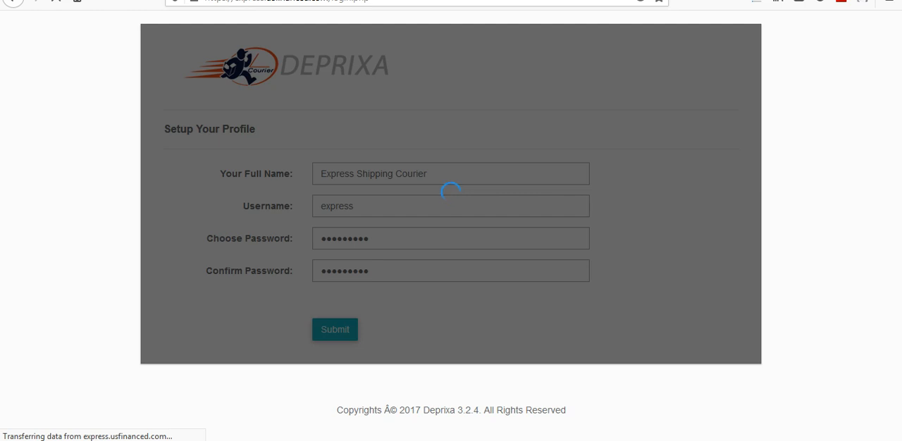
left_click(771, 440)
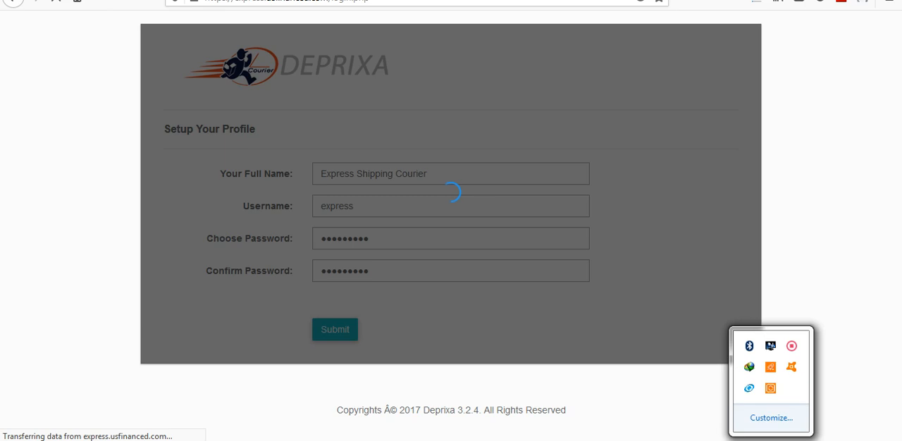
right_click(791, 345)
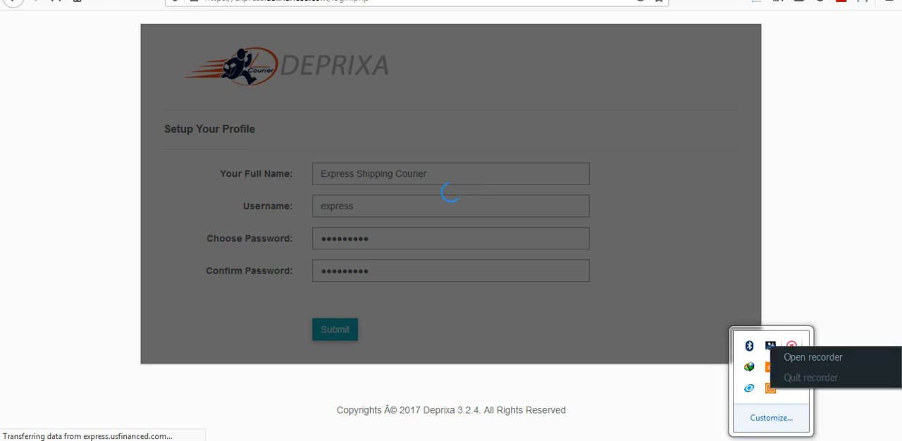
left_click(811, 357)
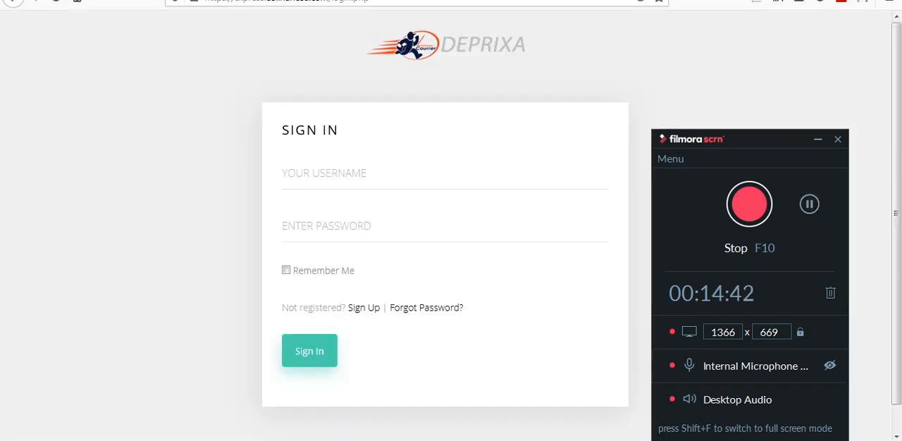
- Sign in to DEPRIXA with the username express and the account password, without saving the login
left_click(324, 173)
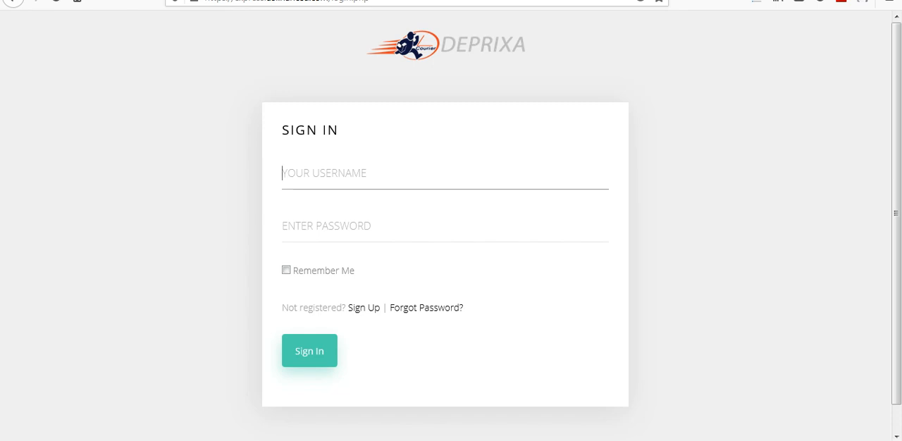
type("expr")
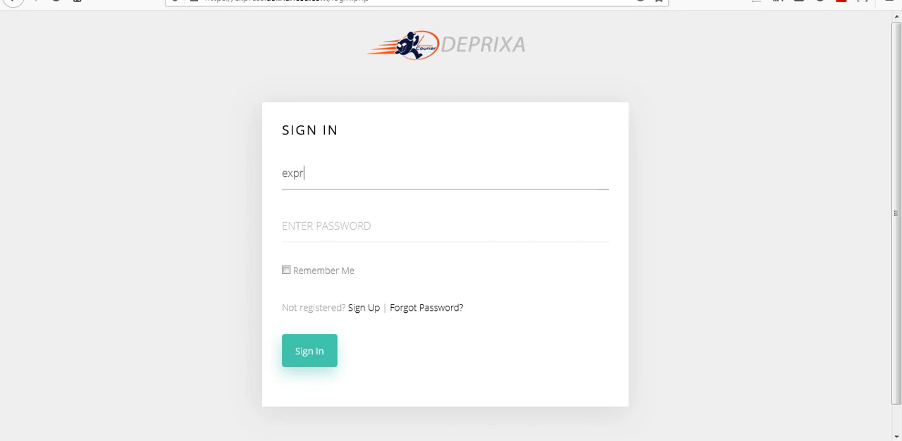
type("esss")
key("BackSpace")
key("Tab")
type("e")
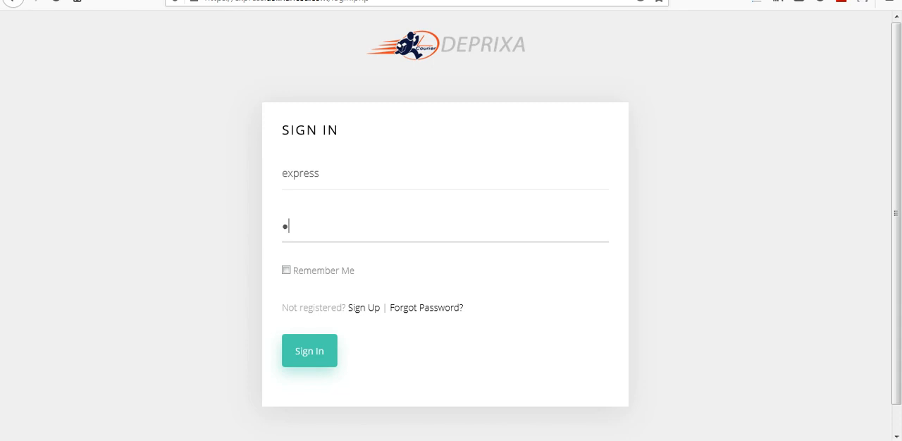
key("BackSpace")
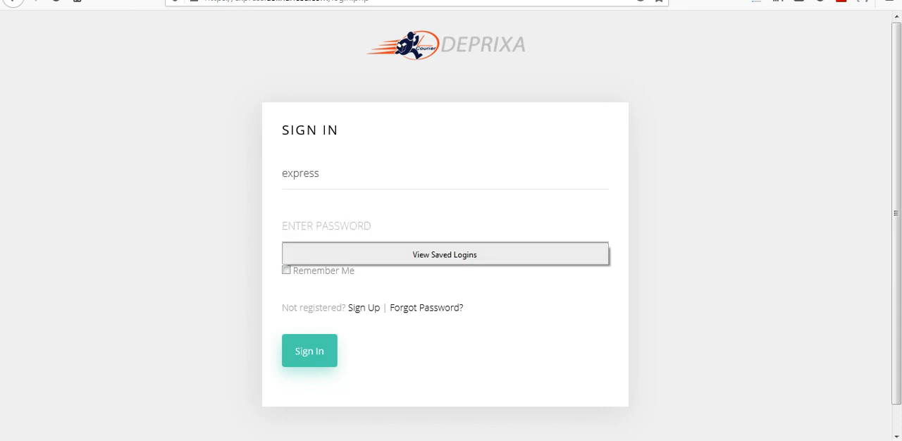
type("•••••••••")
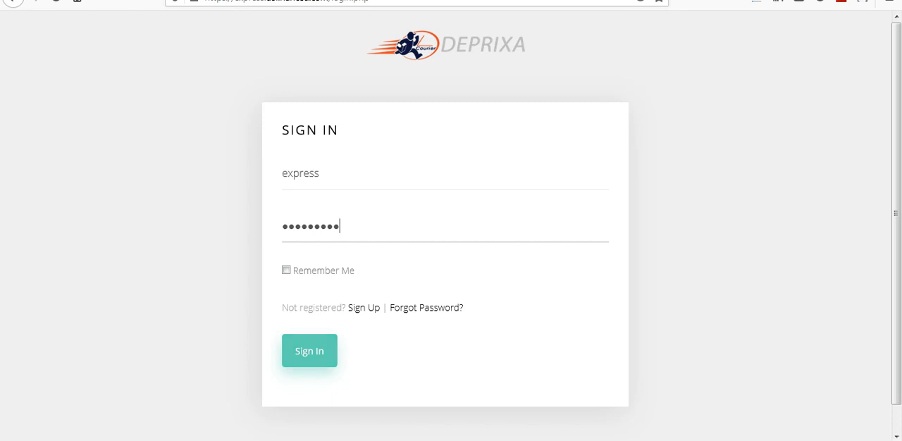
key("Return")
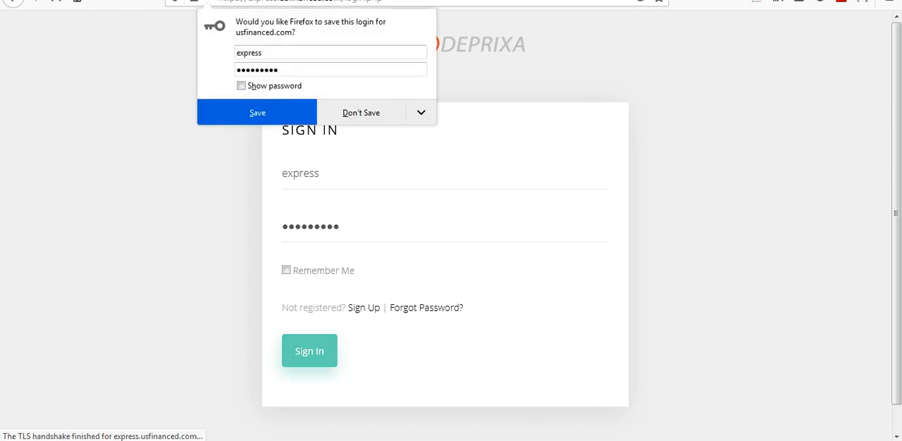
left_click(361, 112)
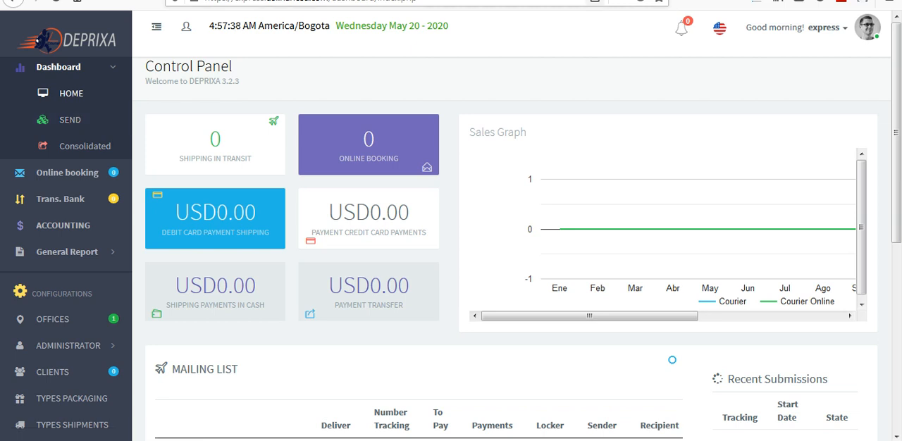
- Open the system configuration settings and set the company name to Express Shipping Courier Service
left_click_drag(896, 133, 896, 320)
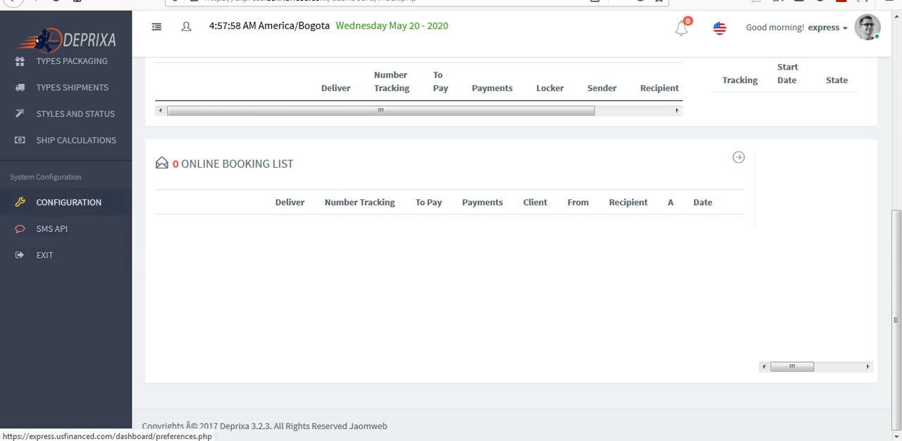
left_click(68, 203)
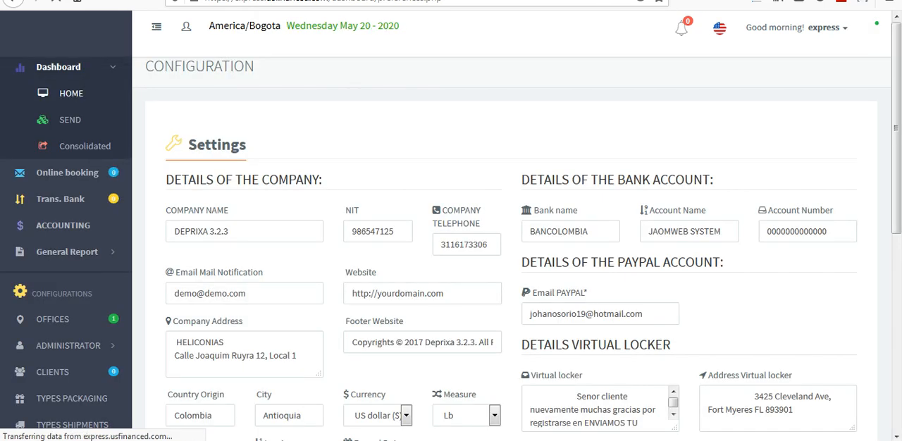
left_click_drag(230, 231, 173, 232)
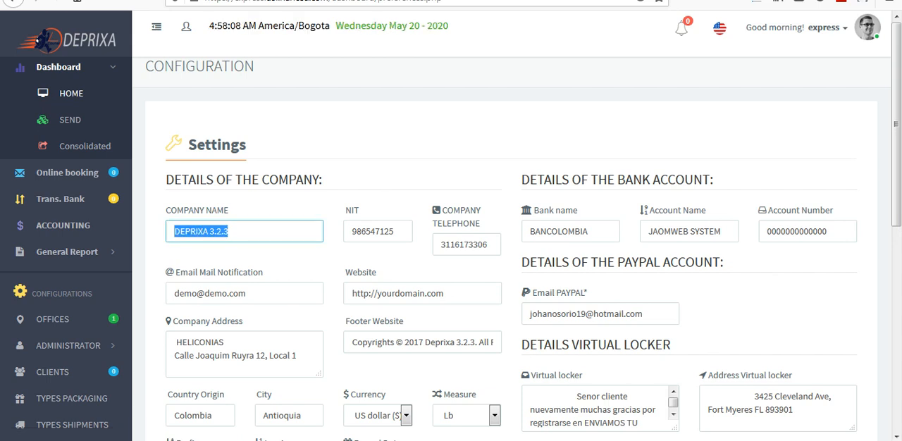
left_click(217, 210)
left_click_drag(217, 210, 188, 210)
left_click(188, 210)
left_click_drag(229, 231, 173, 231)
type("Ex")
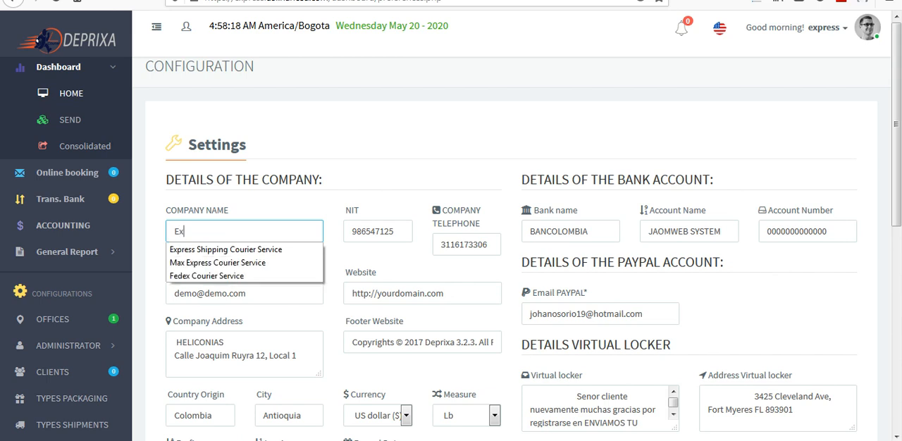
type("press")
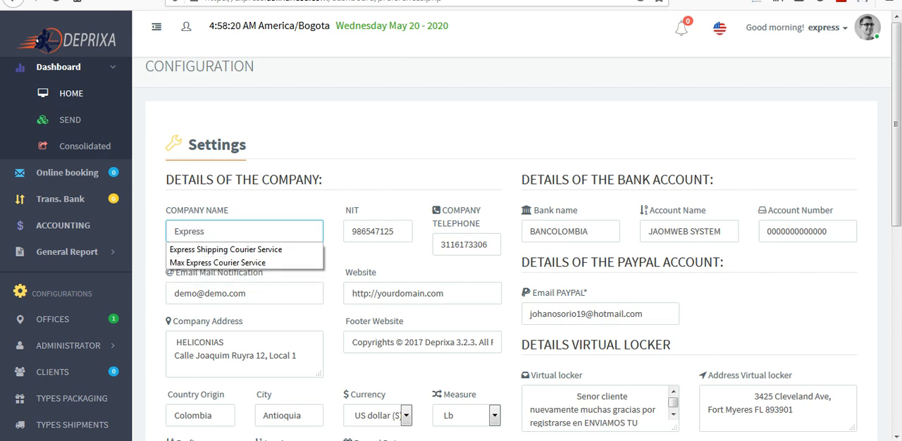
key("Down")
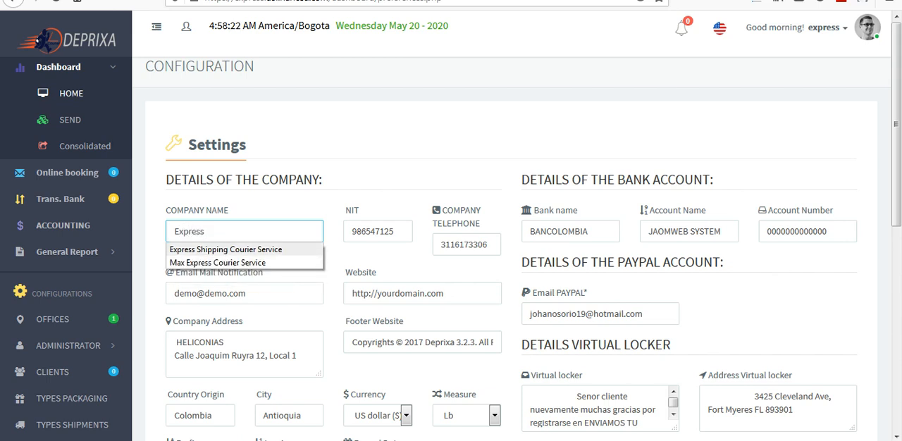
key("Return")
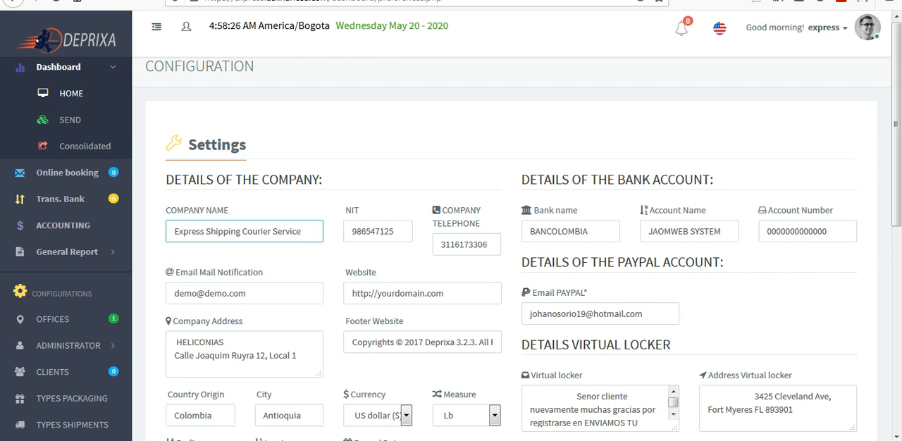
- Replace the demo notification e-mail in the company details with the company's support e-mail address
triple_click(210, 293)
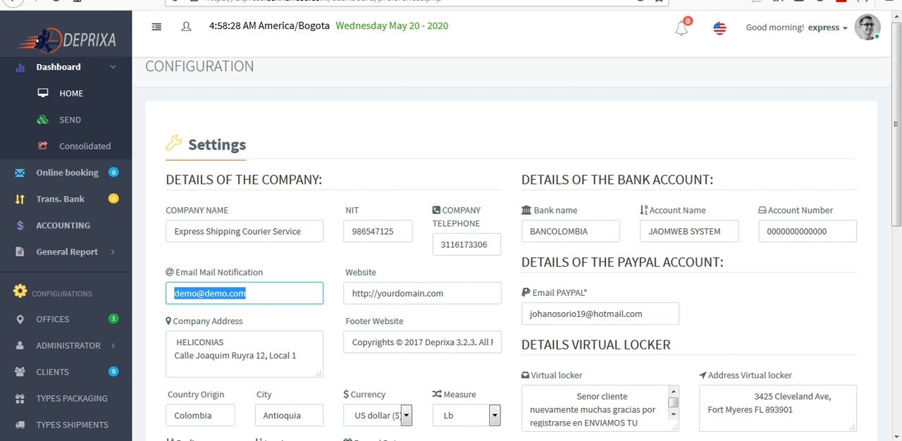
type("su")
key("Down")
key("Return")
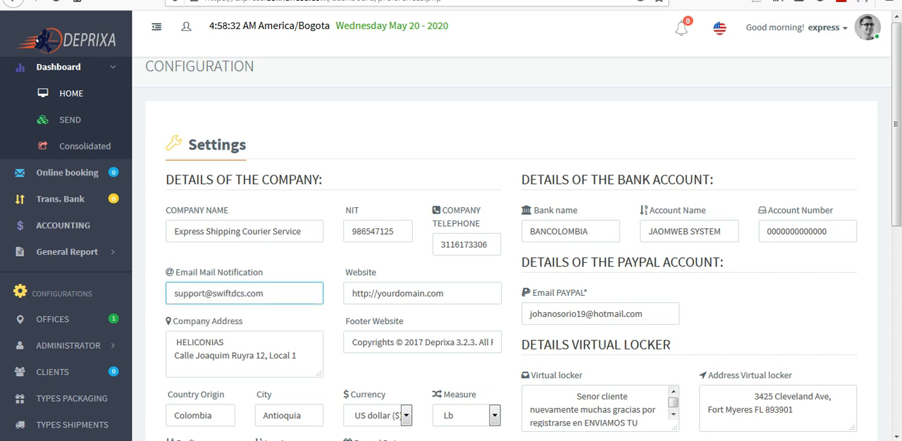
left_click_drag(449, 293, 405, 293)
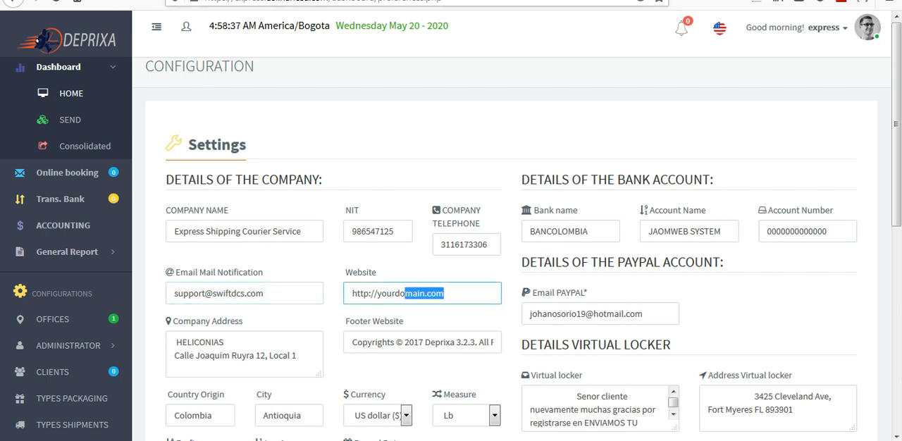
left_click_drag(329, 2, 204, 1)
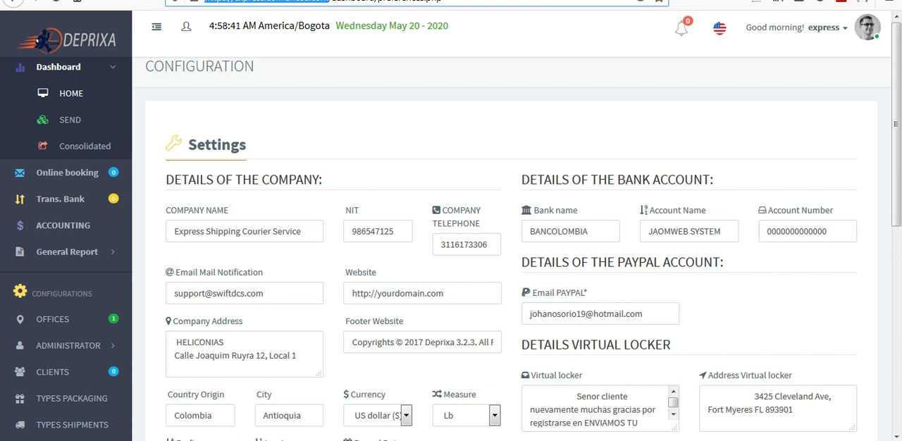
triple_click(423, 293)
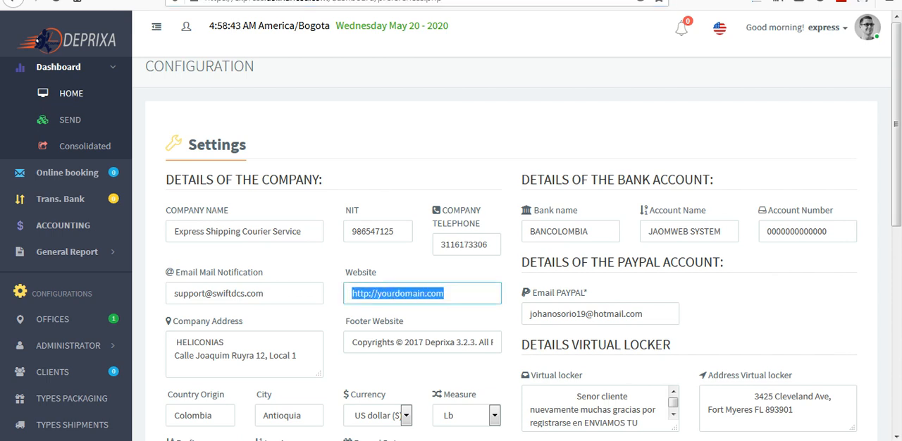
type("https://express.usfinanced.com")
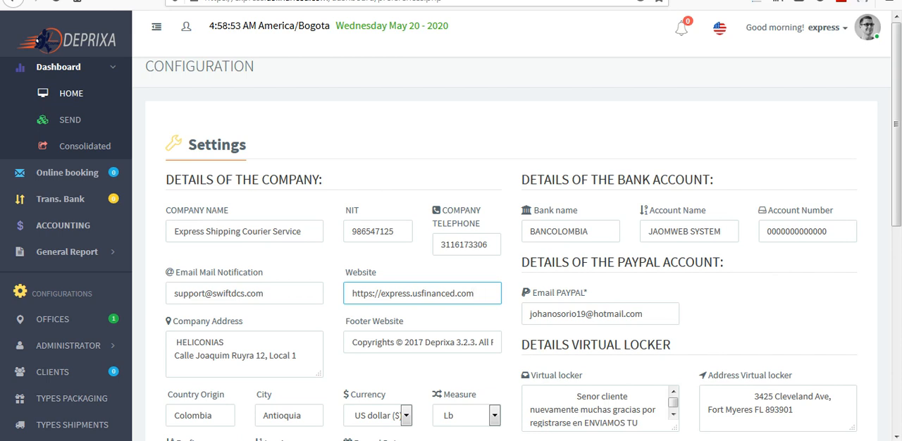
- Change the website footer's copyright year to 2020 and replace its Deprixa 3.2.3 name with Express Shipping
left_click(425, 343)
key("BackSpace")
key("BackSpace")
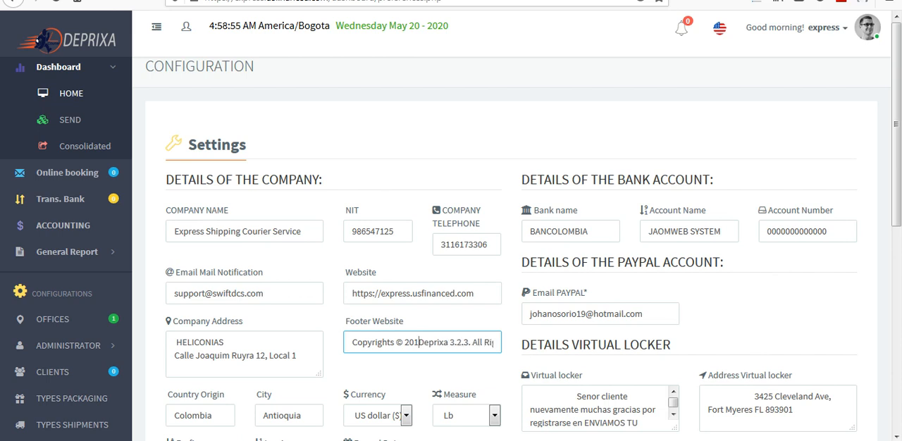
type("0")
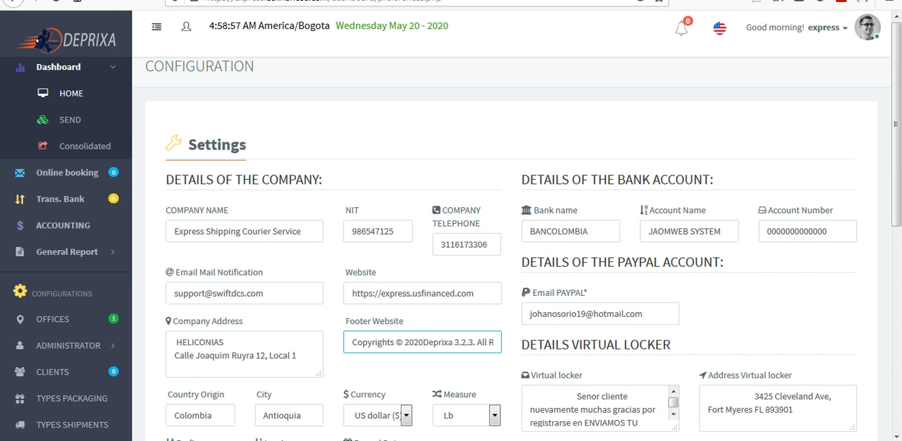
left_click_drag(428, 341, 378, 342)
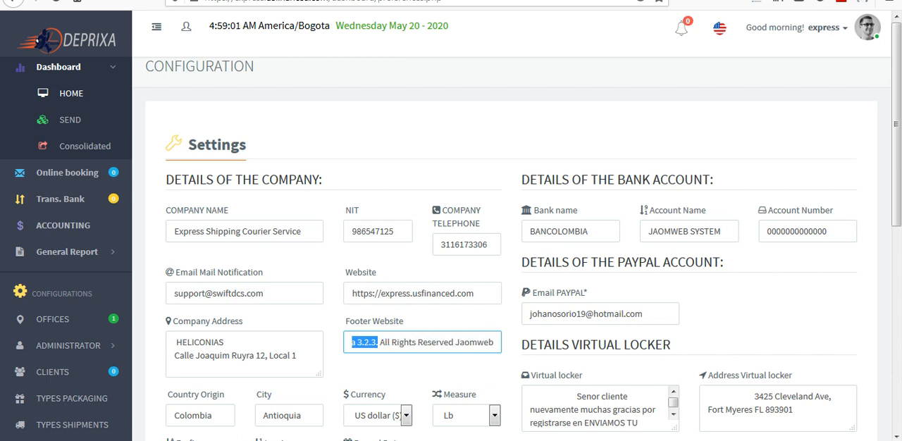
type("2020 e")
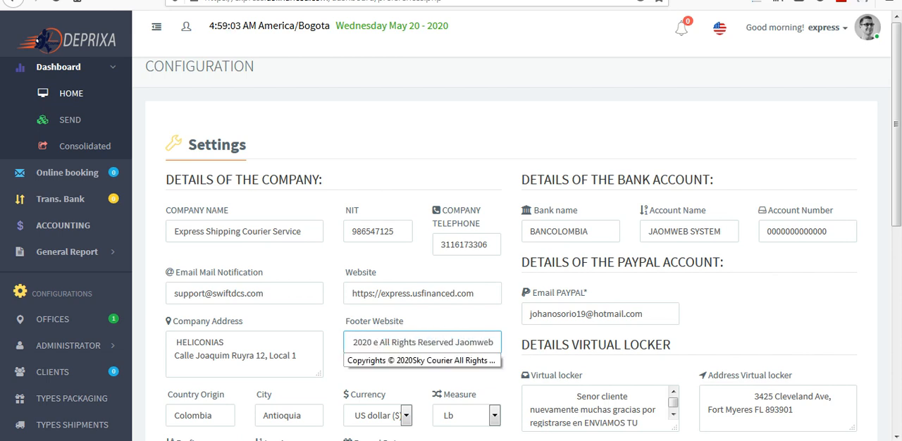
key("BackSpace")
type("Exp")
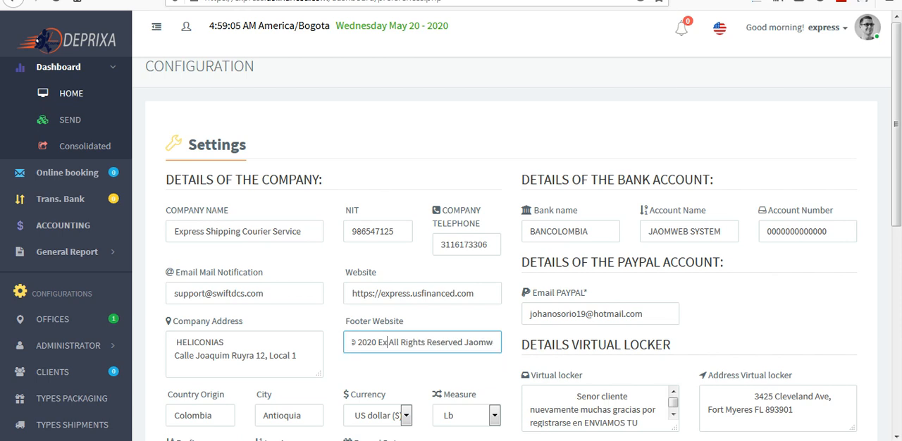
type("re")
type("ss Sh")
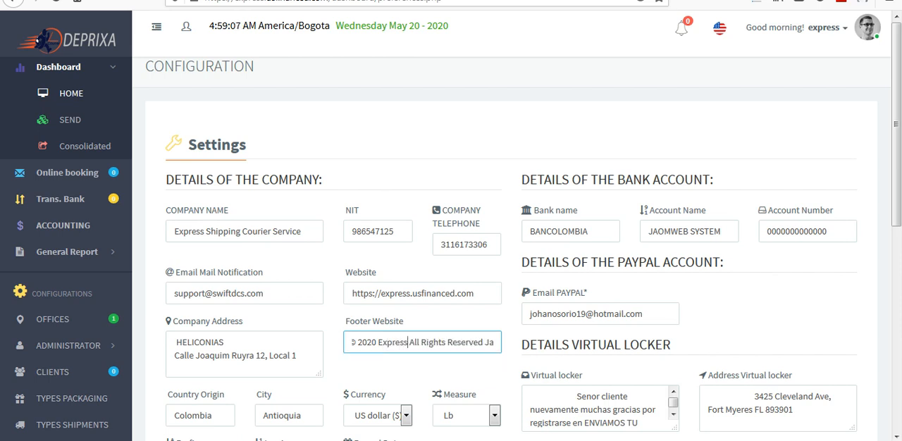
type("ipping")
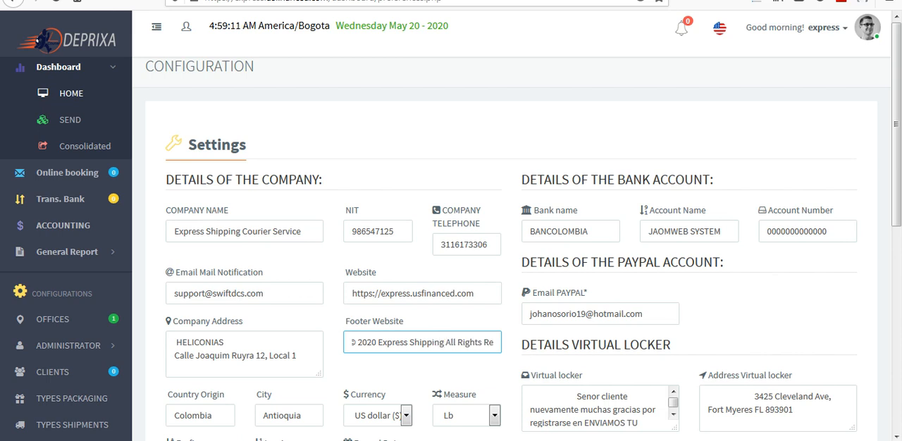
- Remove Jaomweb from the end of the website footer so the text ends with All Rights Reserved
key("End")
type("Jaomweb")
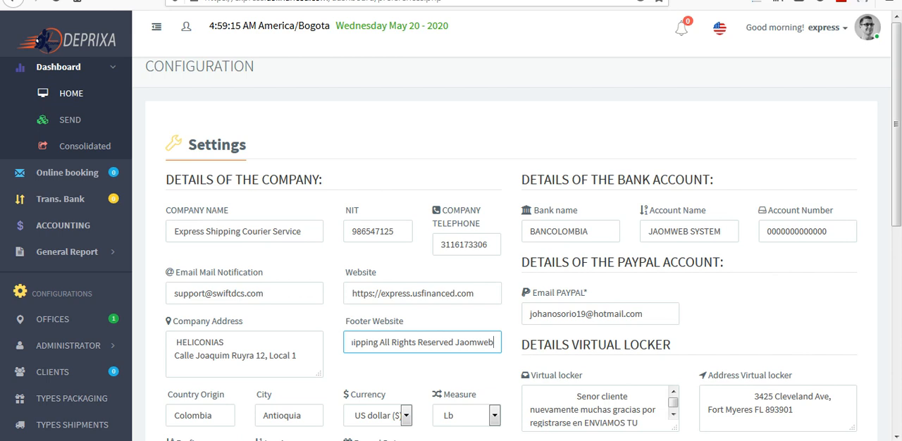
key("BackSpace")
key("BackSpace")
key("BackSpace")
key("BackSpace")
key("BackSpace")
key("BackSpace")
key("BackSpace")
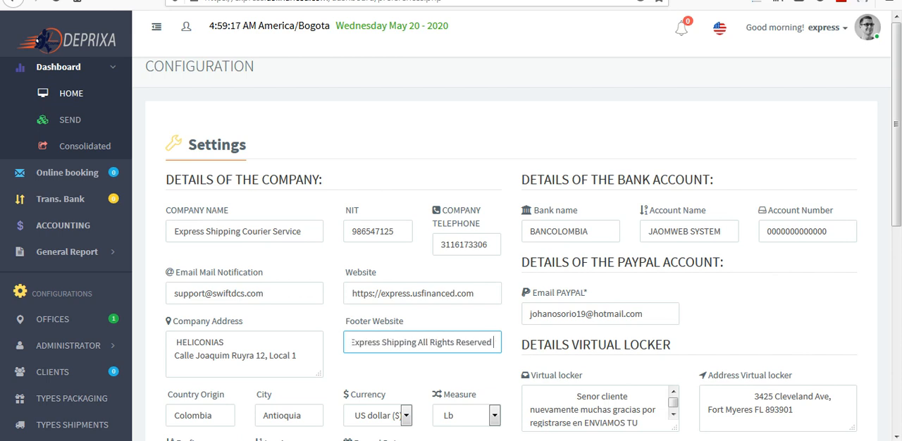
left_click(512, 374)
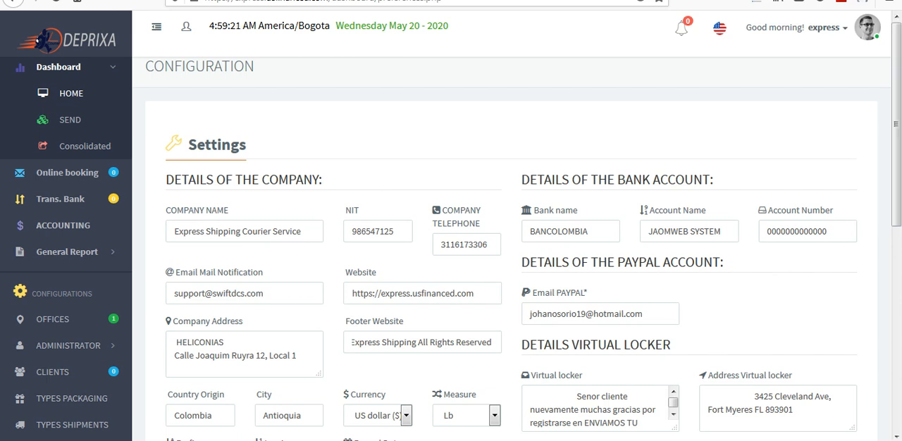
- Replace the PayPal e-mail with the account owner's e-mail address
left_click_drag(644, 313, 530, 314)
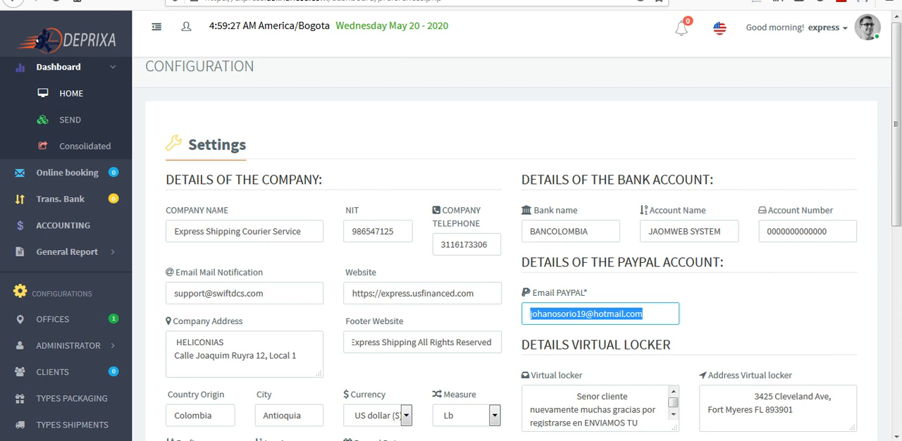
type("cle")
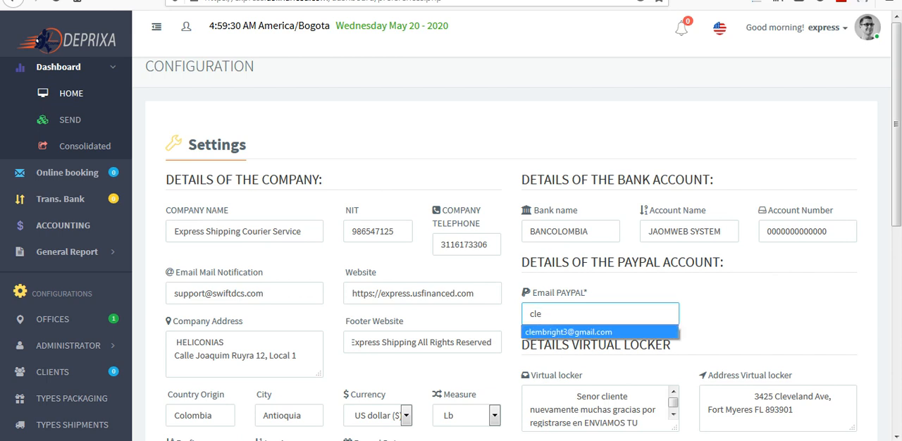
key("Down")
key("Return")
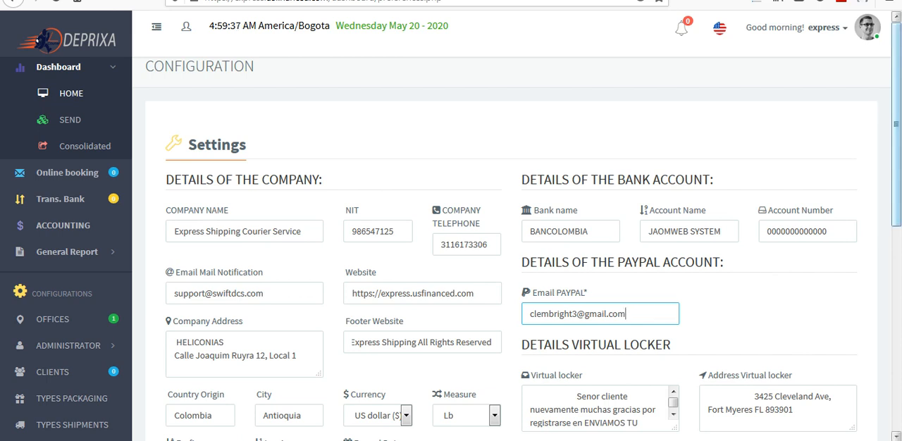
- Replace the placeholder account number in the bank account details with the company's bank account number
scroll(451, 233, "down", 1)
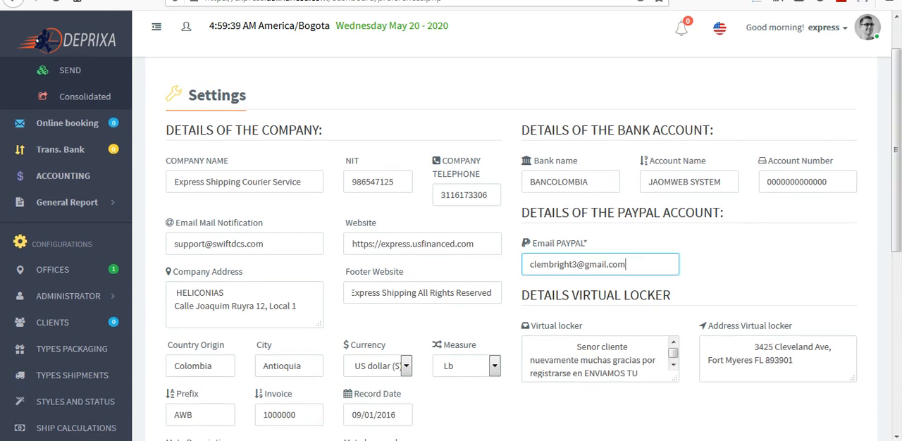
key("shift+Tab")
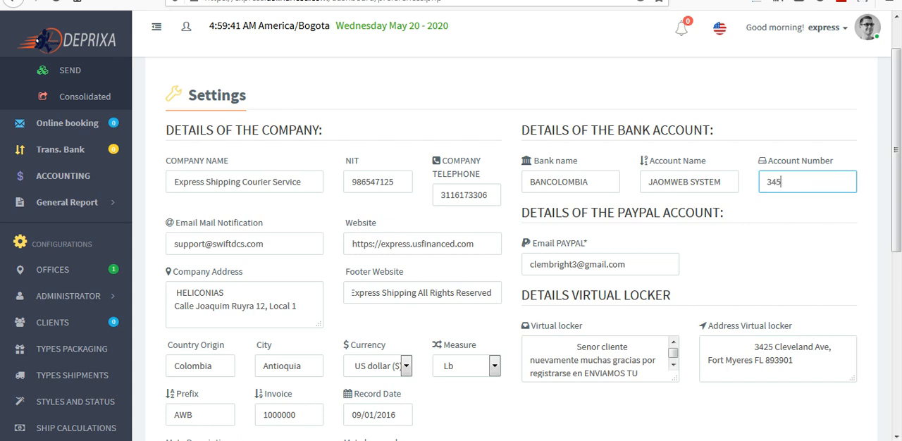
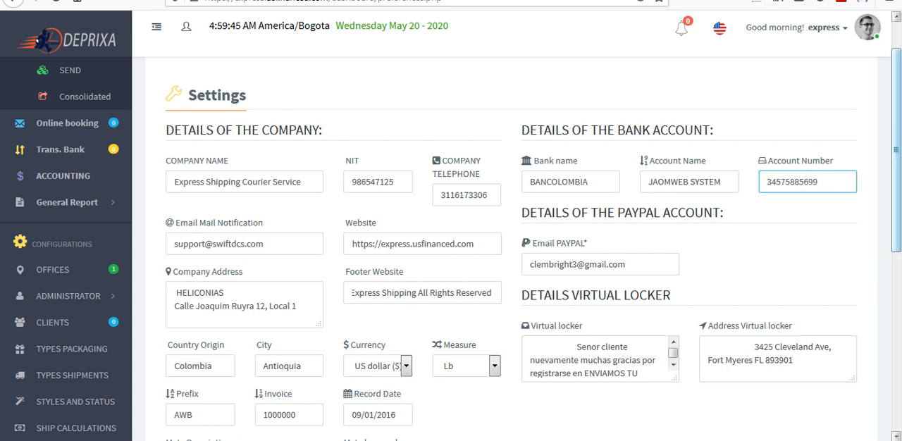
- Set the account name in the bank account details to Express Shipping
scroll(451, 232, "down", 3)
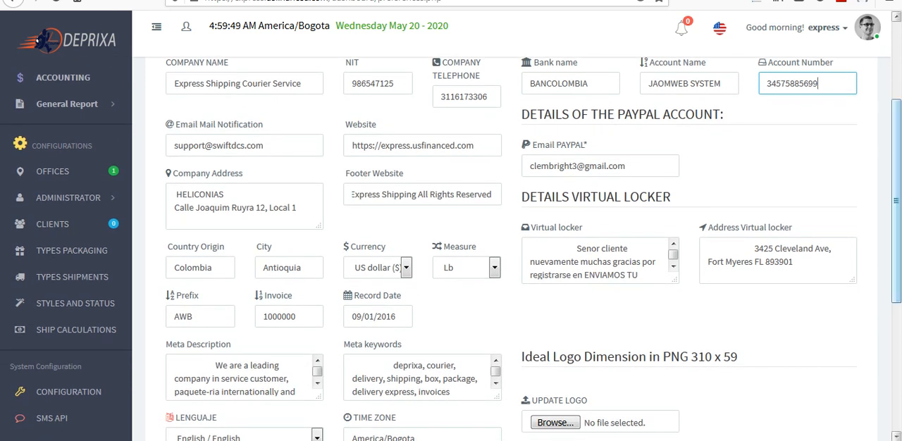
scroll(451, 232, "up", 3)
key("shift+Tab")
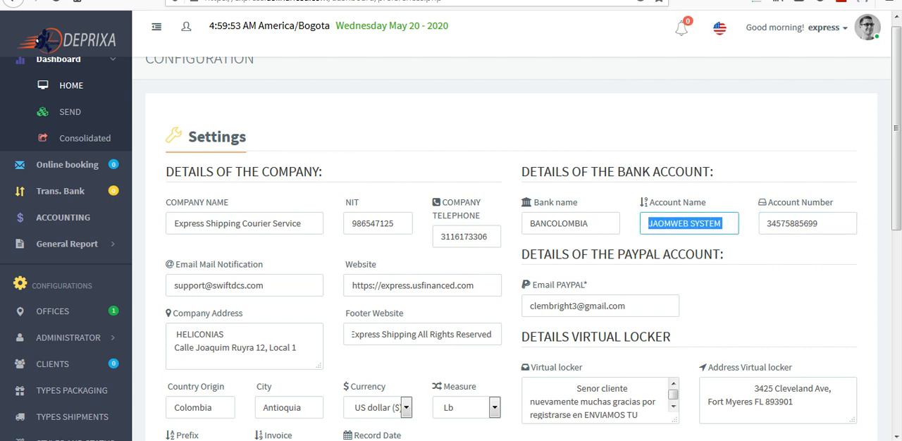
type("Express")
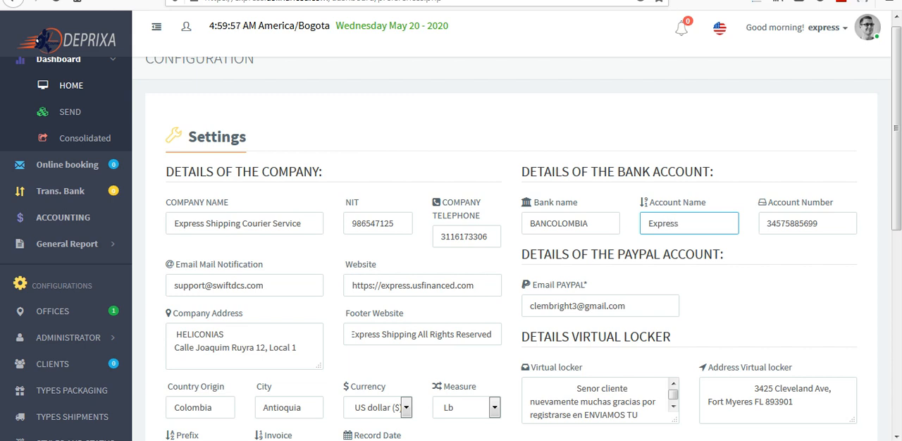
type(" Shipping")
- Set the bank name in the bank account details to Zenith Bank
left_click_drag(895, 129, 896, 136)
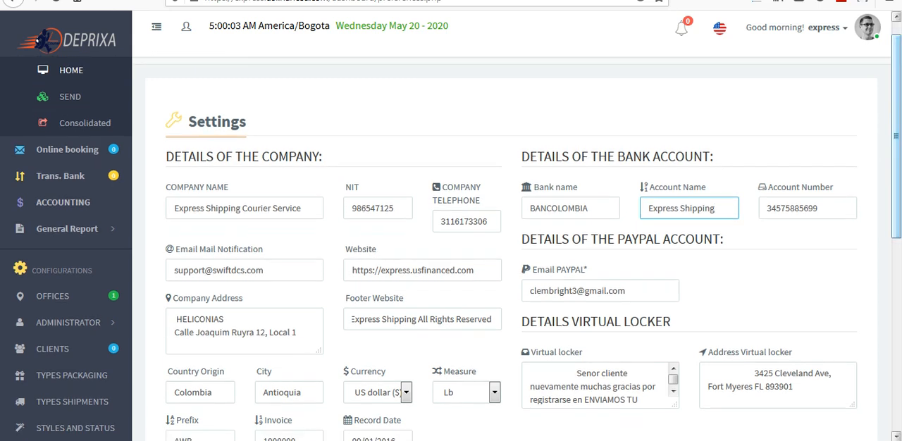
key("shift+Tab")
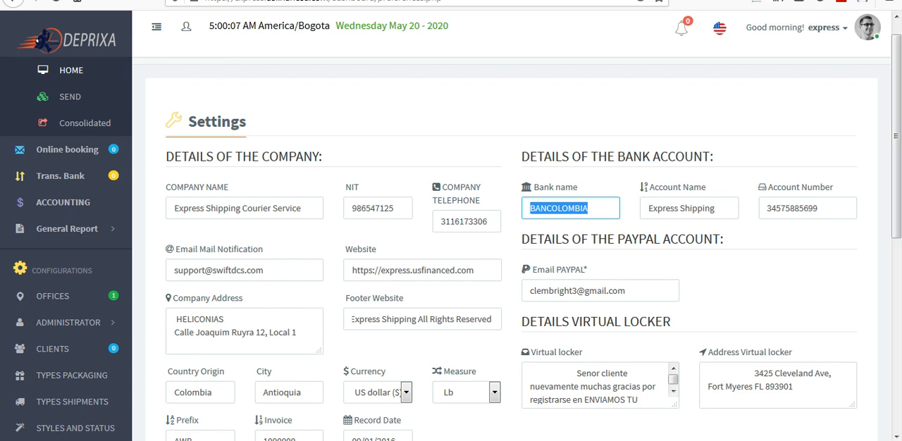
type("Zinet")
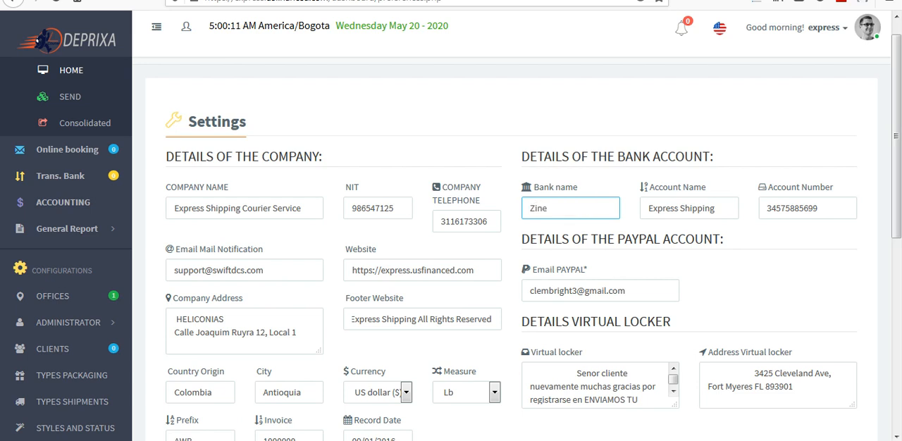
key("BackSpace")
key("BackSpace")
key("BackSpace")
key("BackSpace")
type("enith Bank")
- Set the company's country of origin to USA
scroll(510, 247, "down", 2)
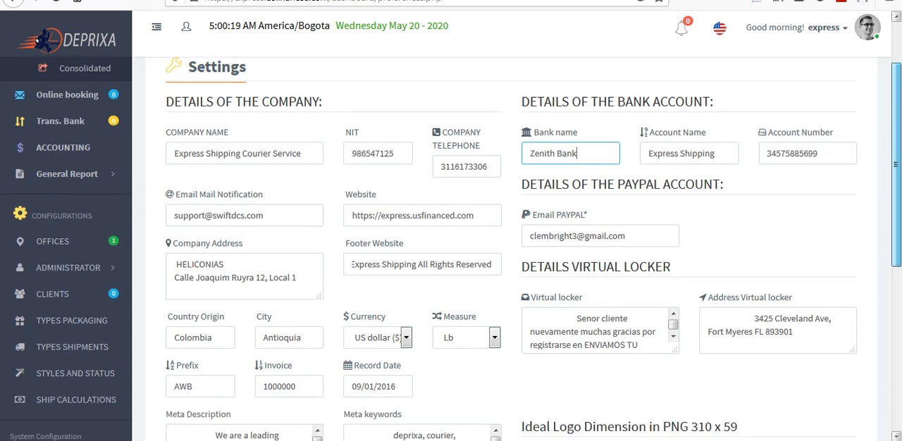
scroll(511, 247, "down", 1)
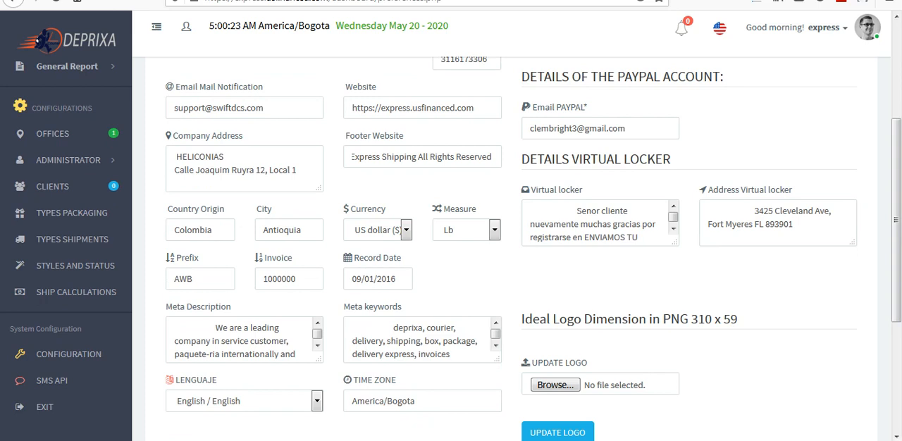
double_click(193, 230)
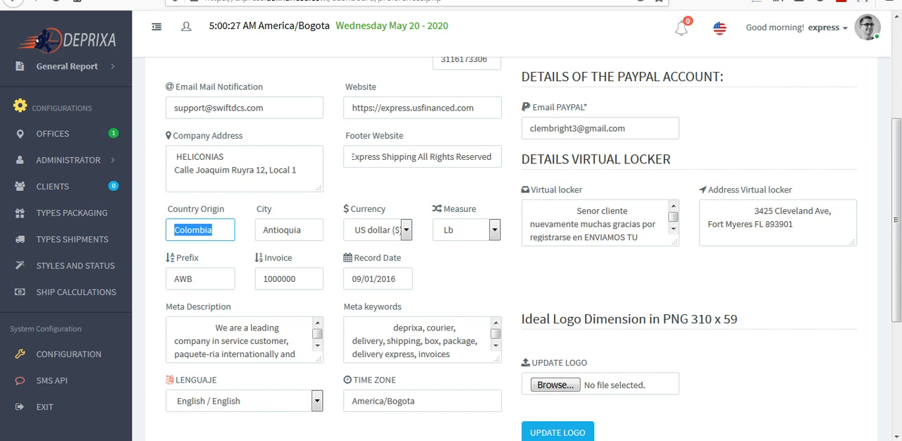
type("AS")
key("BackSpace")
key("BackSpace")
type("USA")
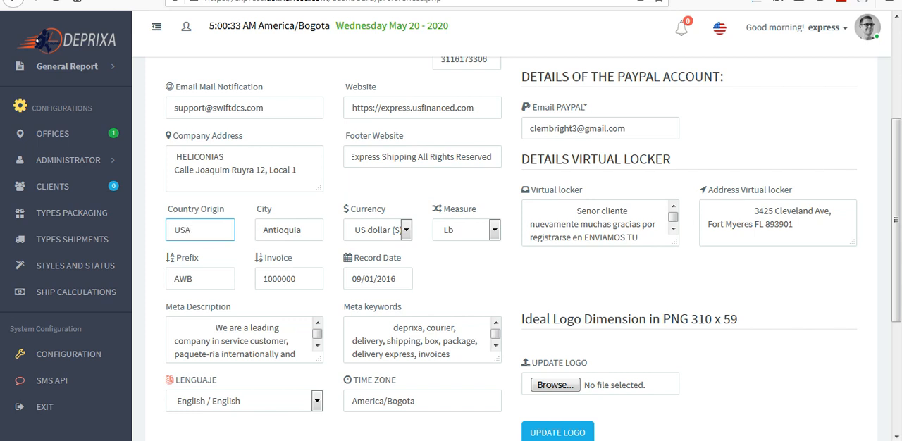
- Set the company's city to California and check the available measure units
key("Tab")
type("C")
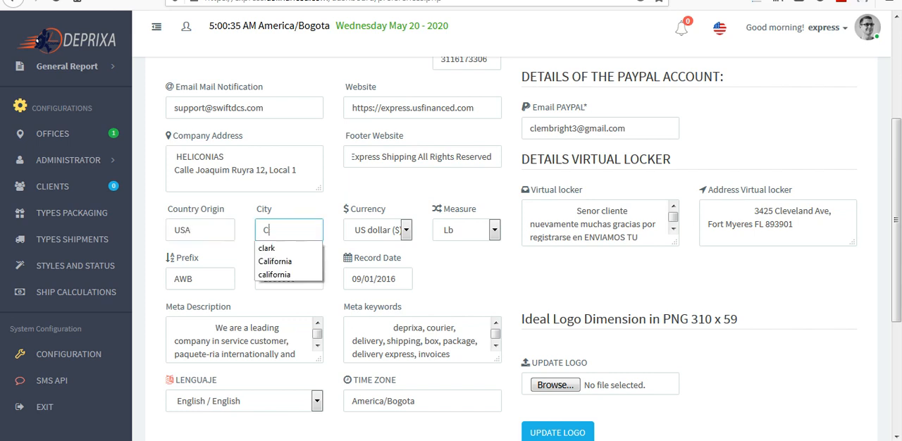
type("alif")
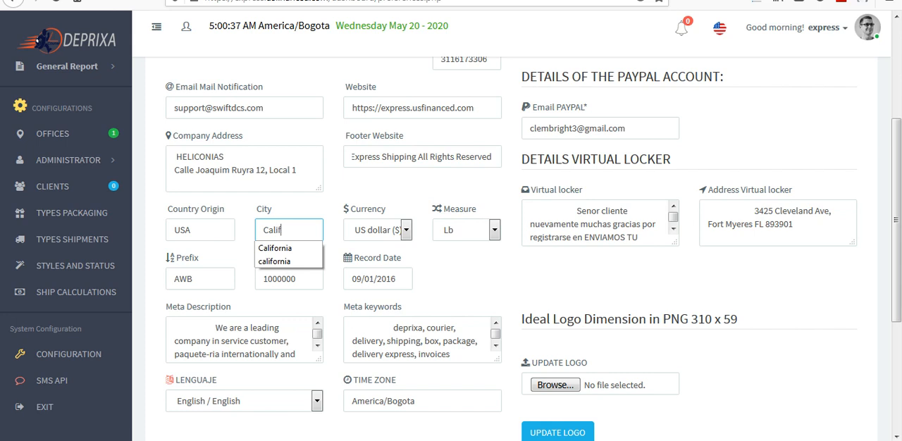
type("ornia")
key("Escape")
left_click(458, 279)
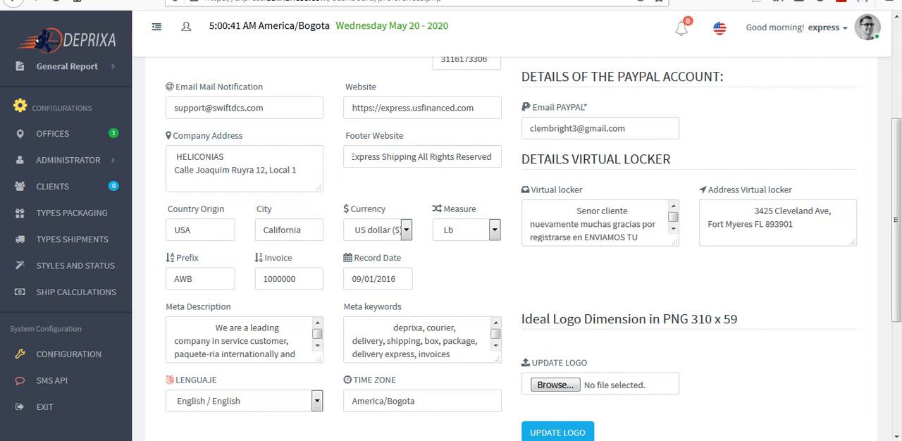
left_click(495, 231)
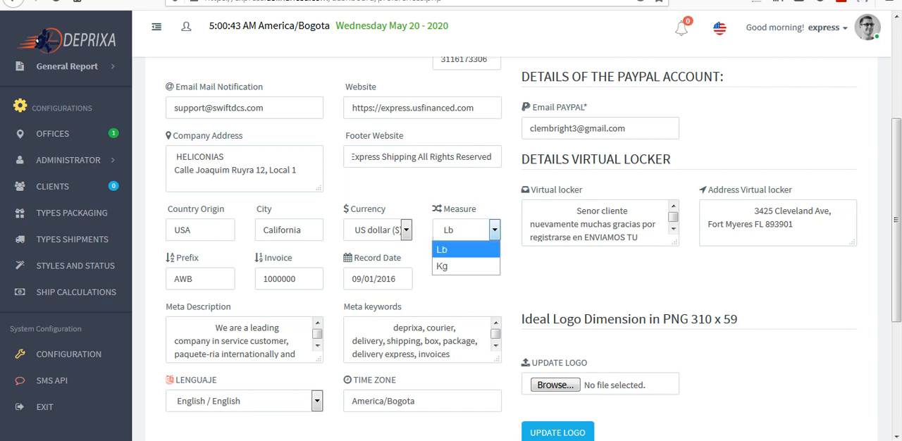
left_click(462, 290)
- Replace the AWB shipment prefix with XP
double_click(183, 279)
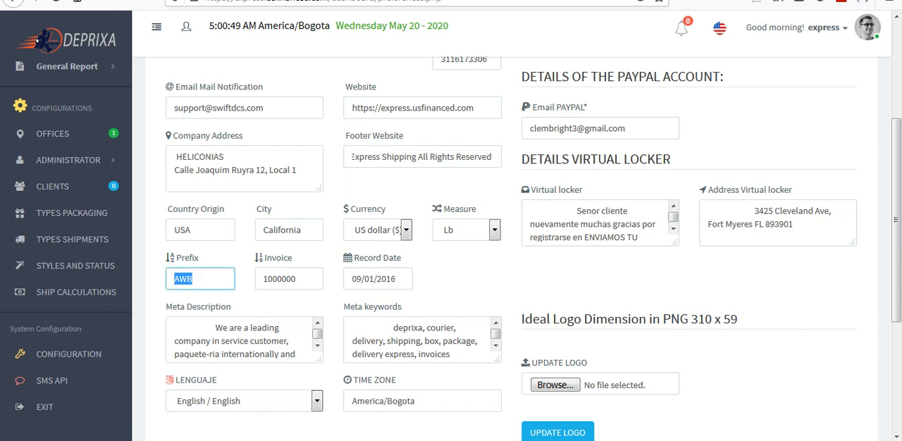
type("Xp")
key("BackSpace")
type("P")
- Set the invoice number to 1243000 and the record date to 09/01/2020
left_click_drag(297, 279, 268, 279)
left_click(286, 279)
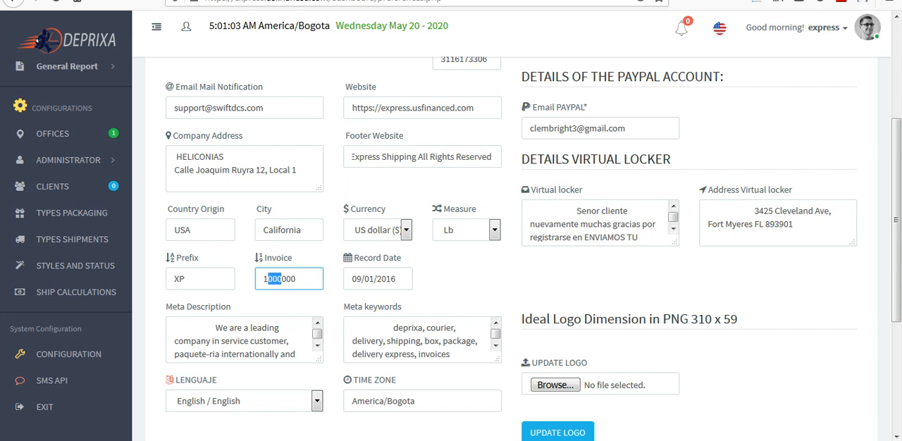
type("243")
left_click(396, 279)
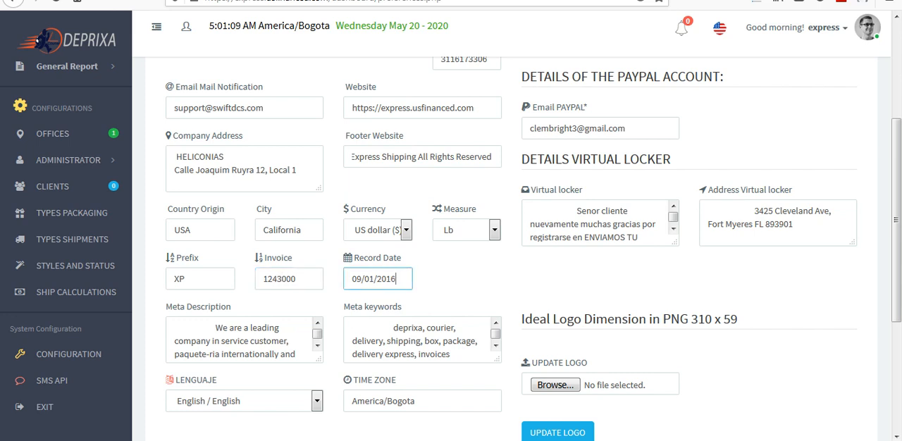
key("BackSpace")
key("BackSpace")
type("20")
- Replace deprixa with Express at the start of the meta keywords
left_click_drag(674, 217, 673, 219)
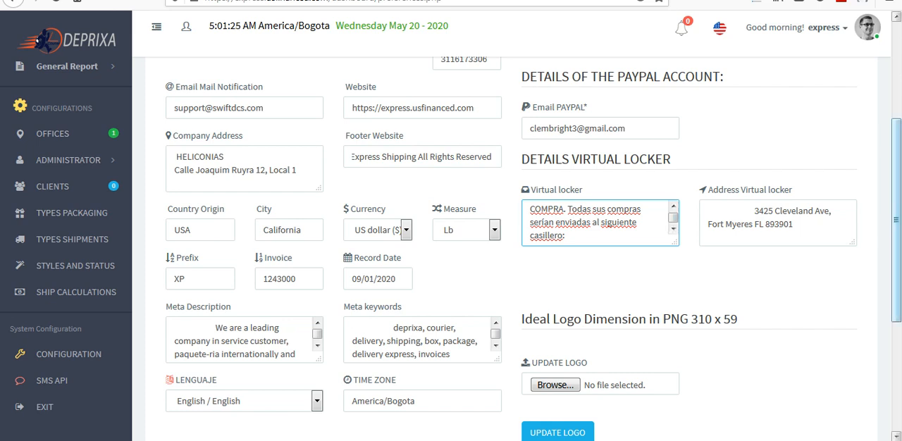
scroll(896, 218, "down", 2)
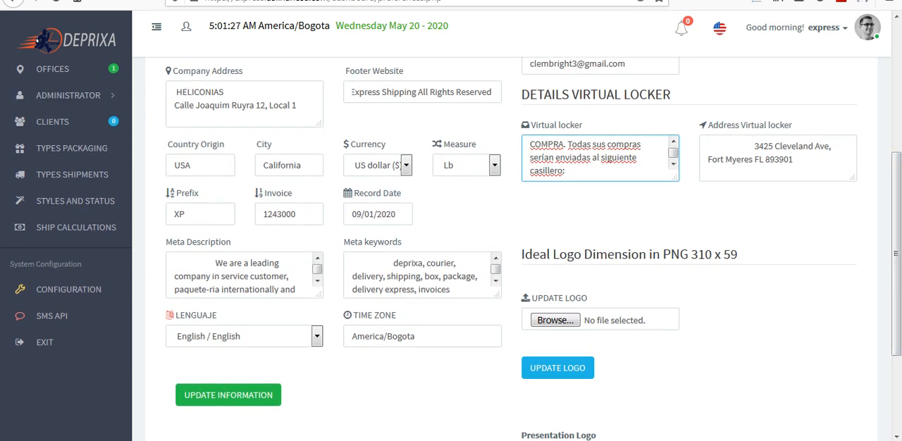
mouse_move(317, 269)
left_mouse_down()
mouse_move(317, 278)
mouse_move(317, 267)
left_mouse_up()
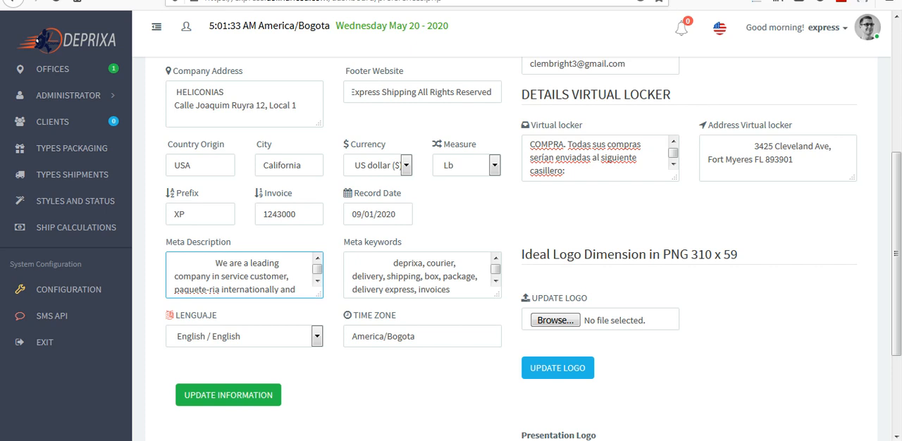
left_click(353, 263)
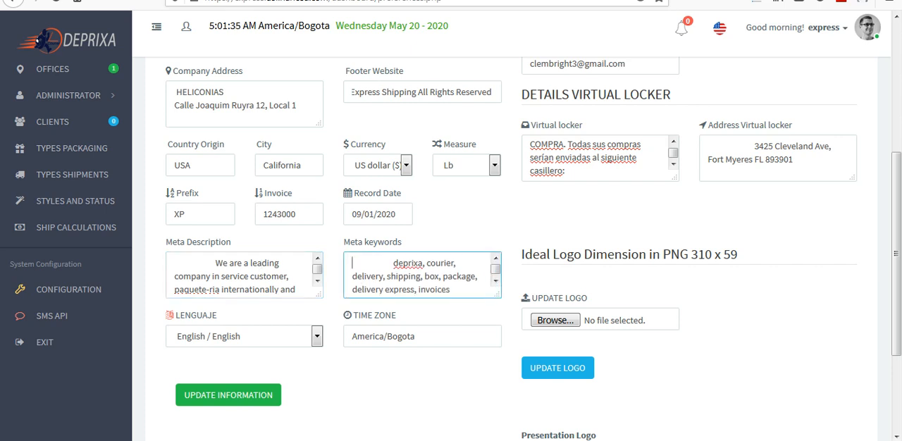
left_click_drag(423, 264, 393, 264)
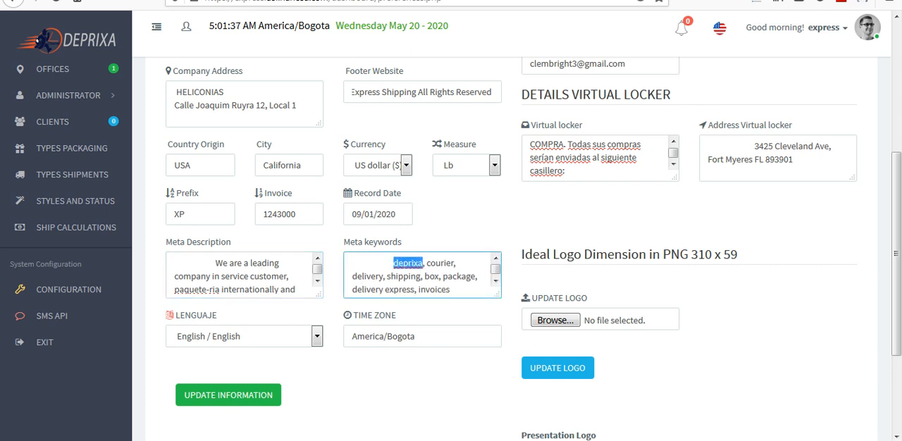
type("Ex")
key("BackSpace")
type("xpress")
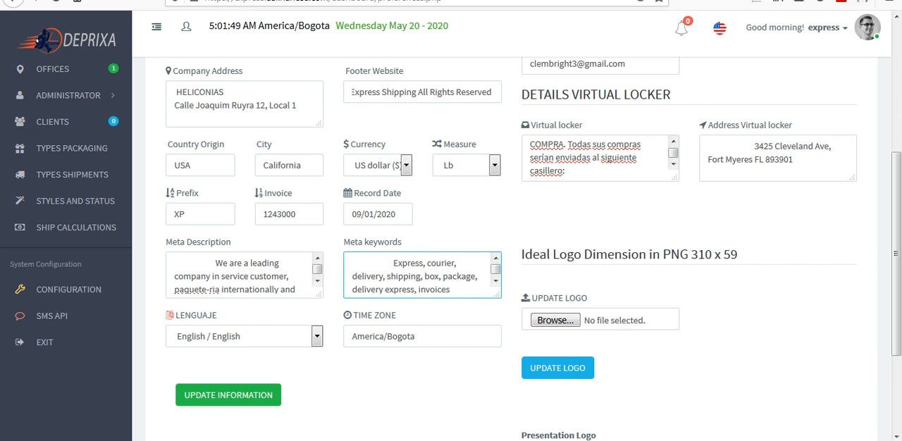
- Save the updated company, bank and PayPal information and return to the configuration page
left_click(423, 336)
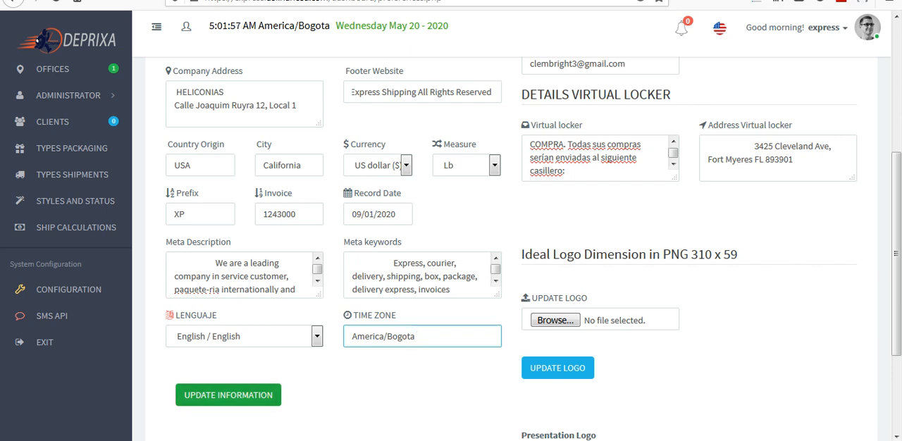
left_click(229, 395)
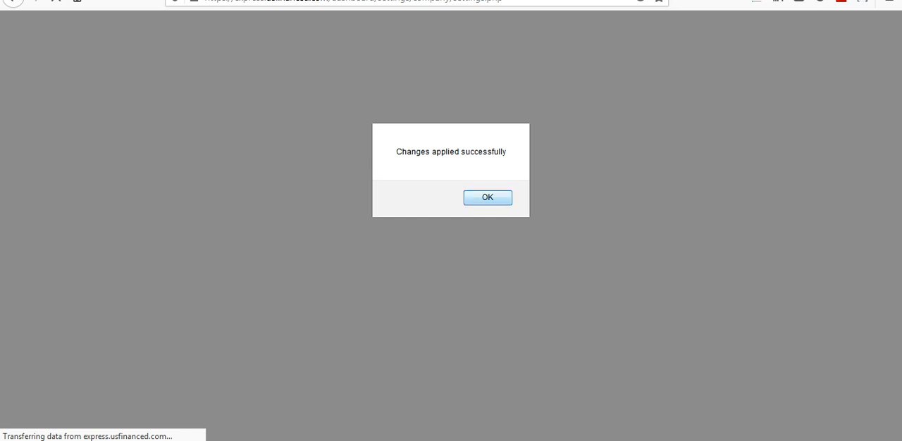
key("Return")
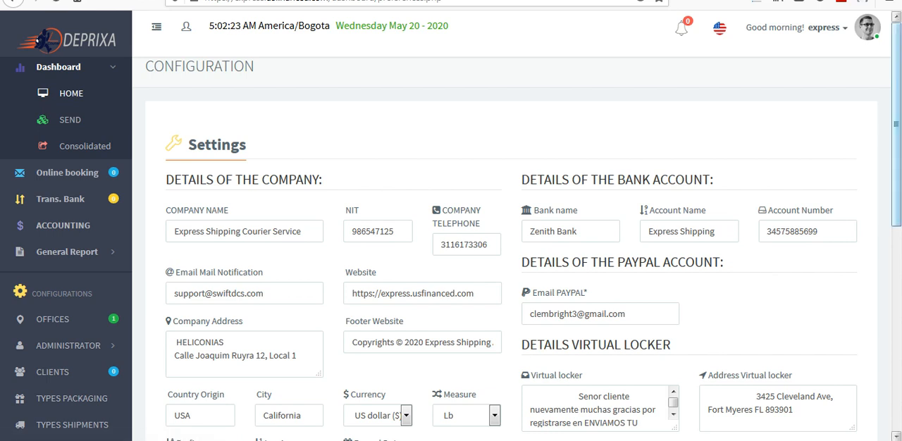
- Start choosing a file for the company logo and look through the desktop files for a suitable image
scroll(451, 246, "down", 4)
scroll(451, 247, "down", 1)
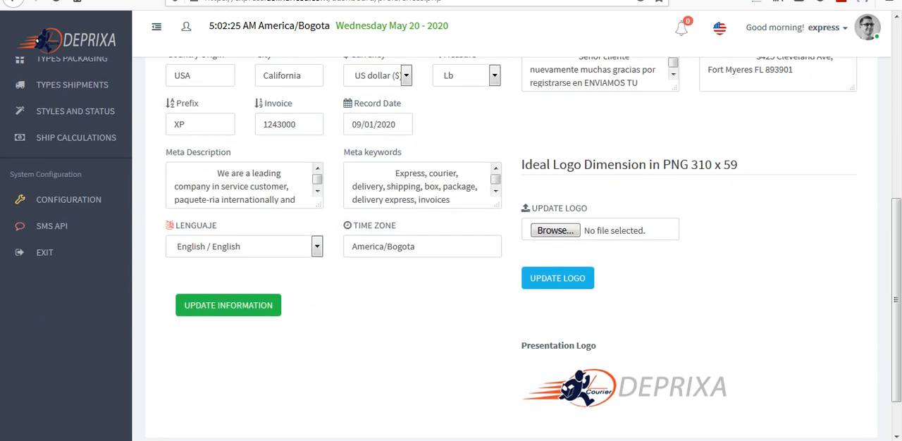
left_click(556, 230)
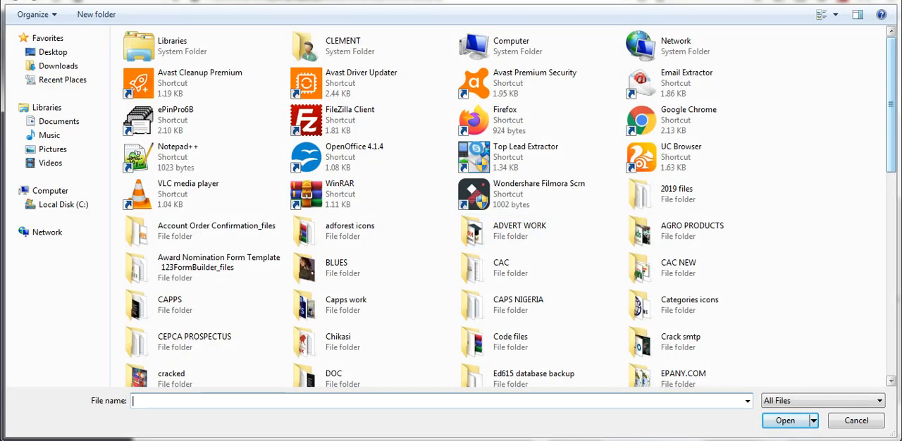
scroll(761, 127, "down", 8)
scroll(761, 127, "down", 1)
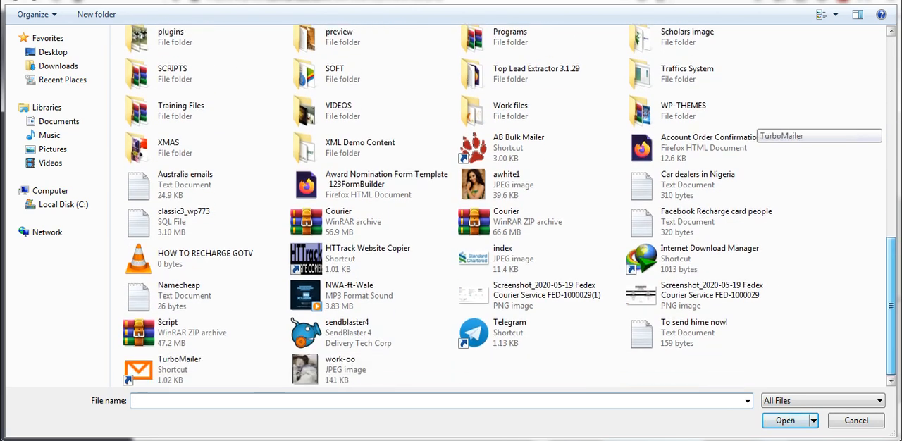
scroll(761, 134, "up", 3)
left_click_drag(890, 267, 891, 265)
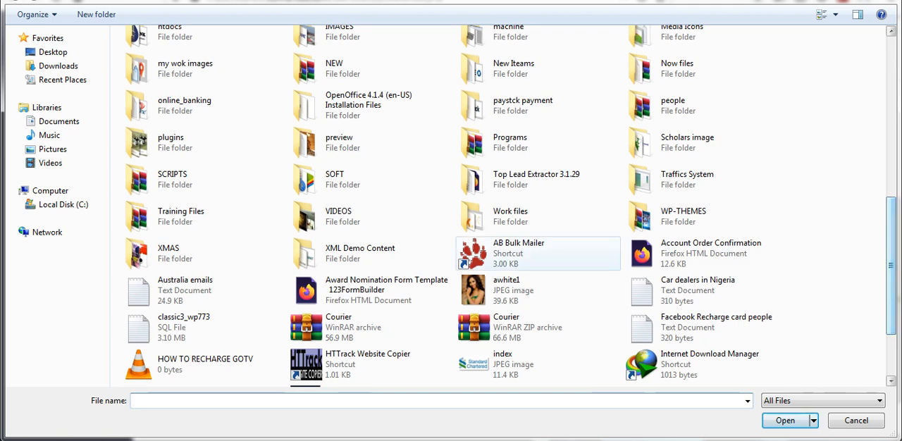
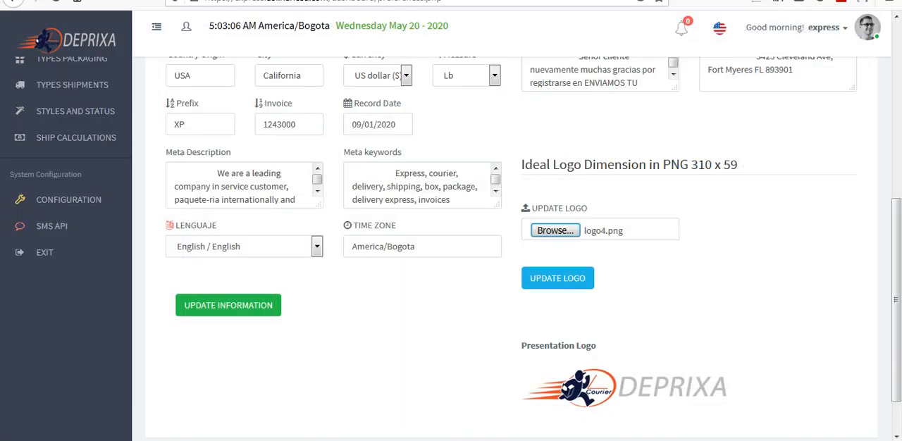
- Update the company logo with logo4.png and check the presentation logo preview on the configuration page
left_click(558, 277)
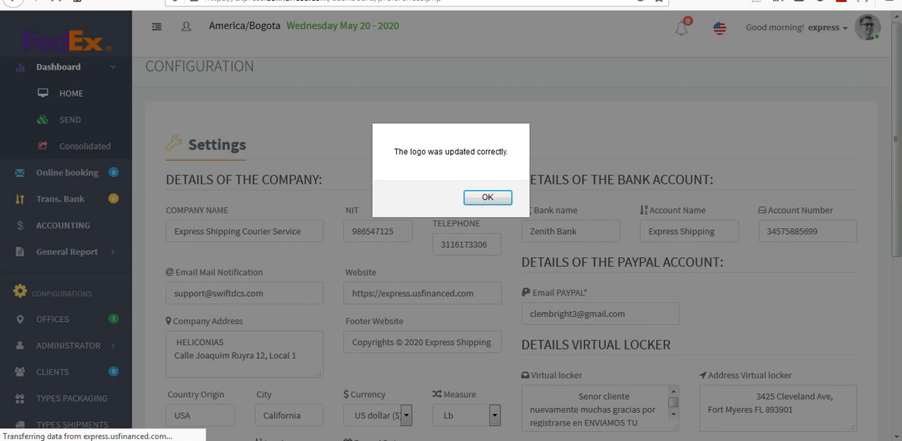
key("Return")
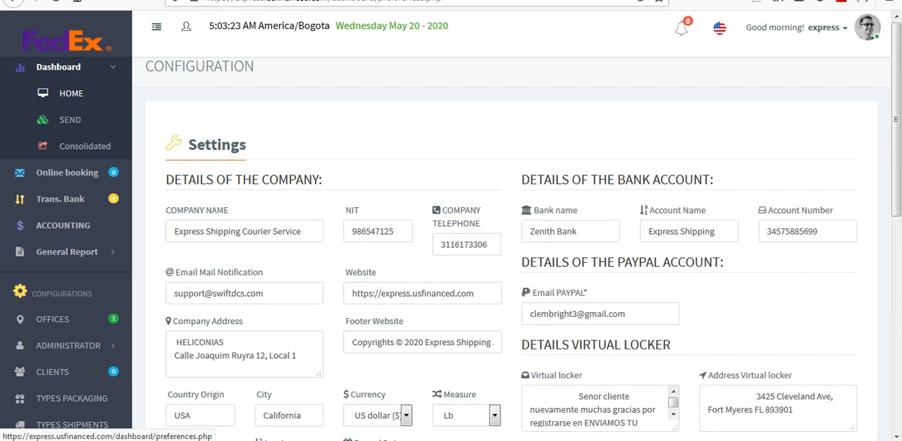
scroll(451, 249, "down", 5)
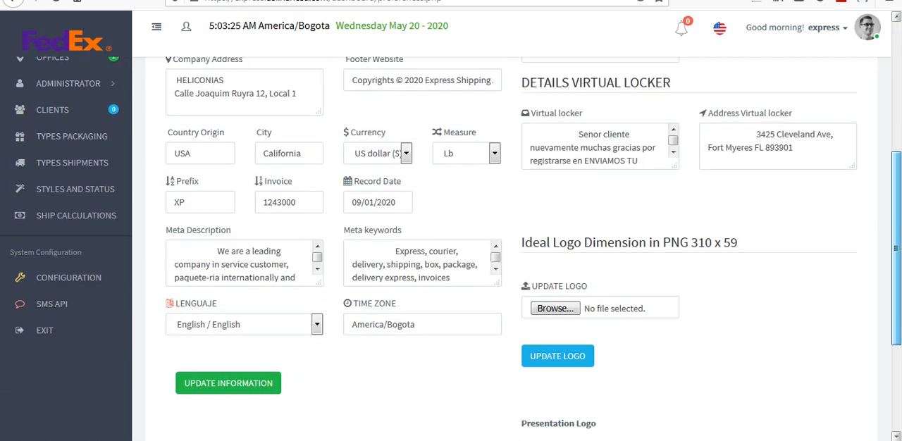
scroll(451, 248, "down", 3)
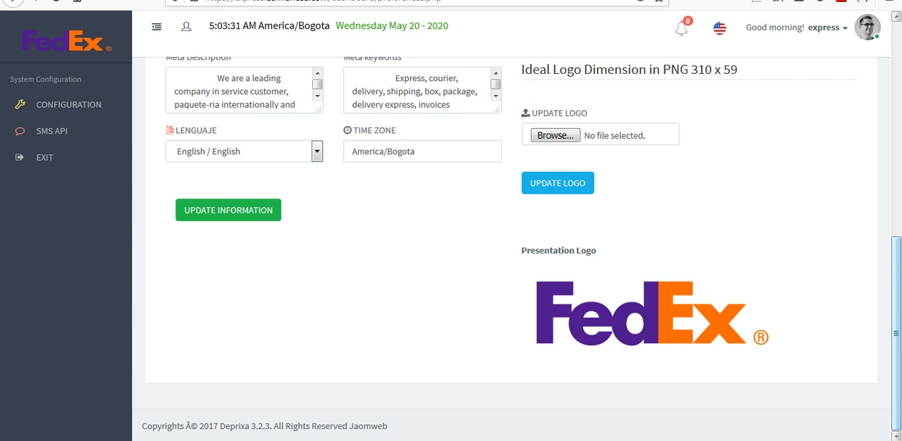
scroll(511, 247, "up", 10)
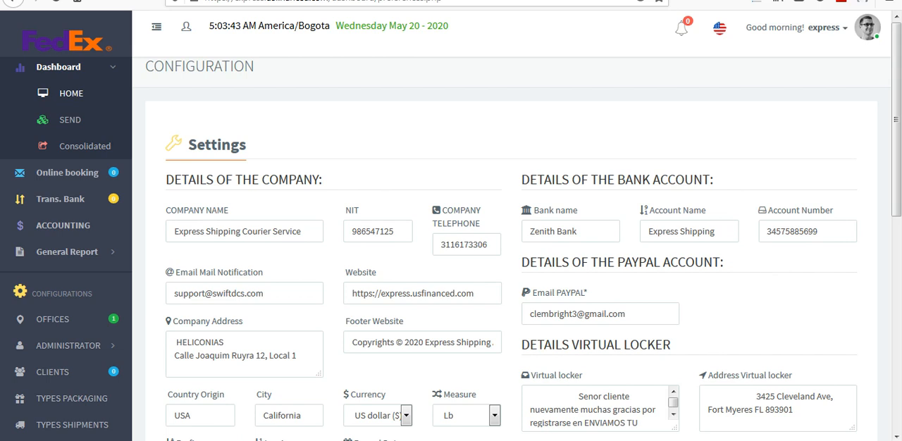
left_click(771, 440)
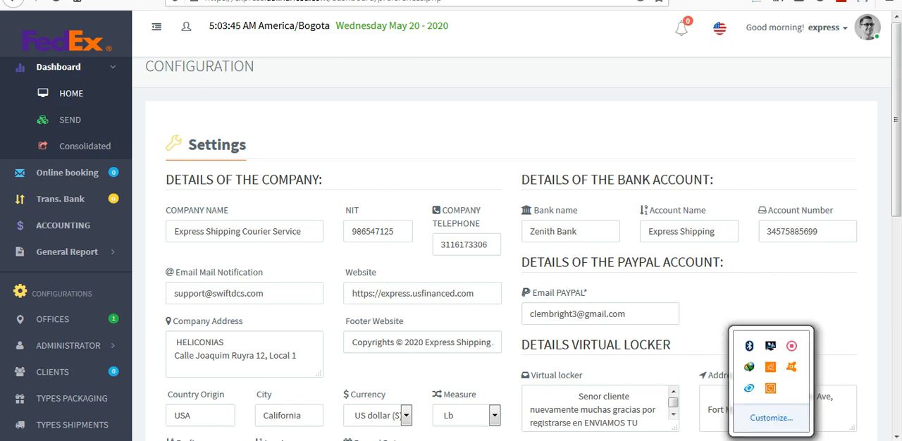
right_click(792, 346)
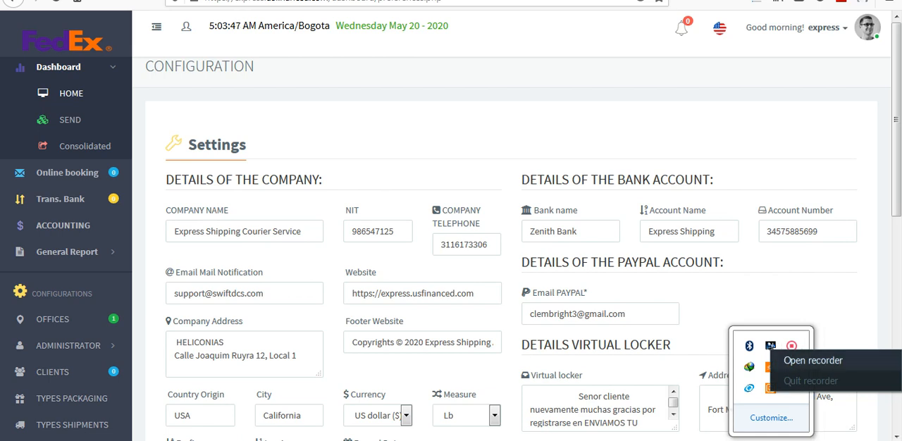
left_click(814, 360)
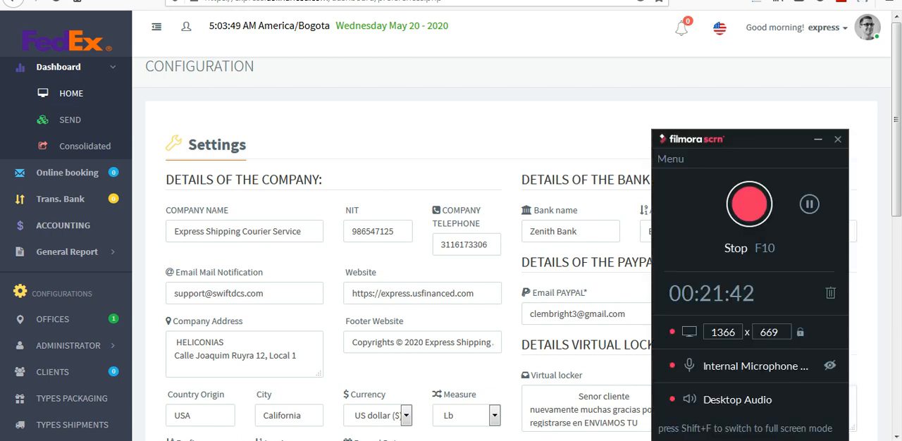
left_click(344, 440)
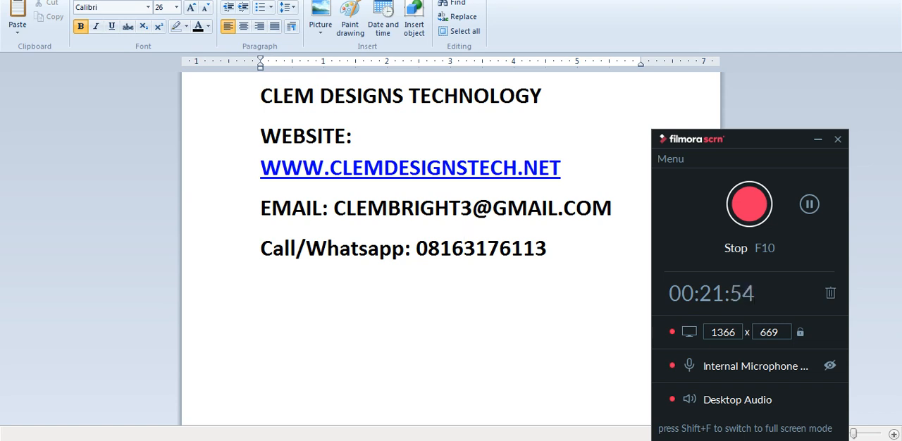
key("alt+Tab")
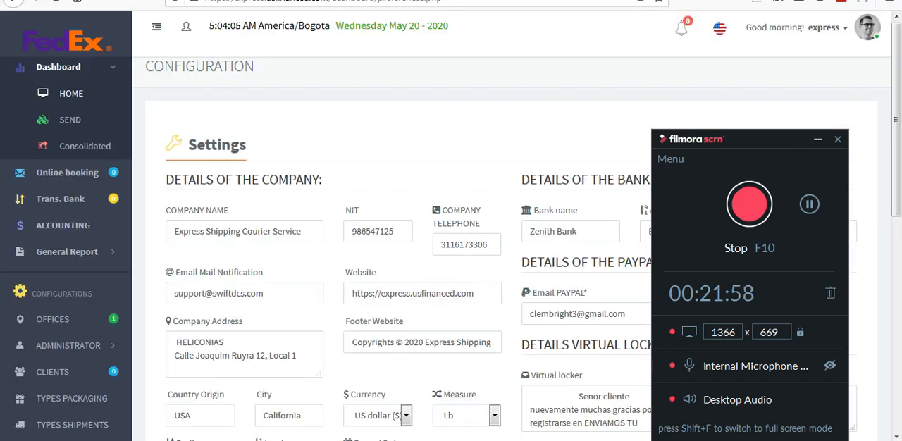
left_click(818, 139)
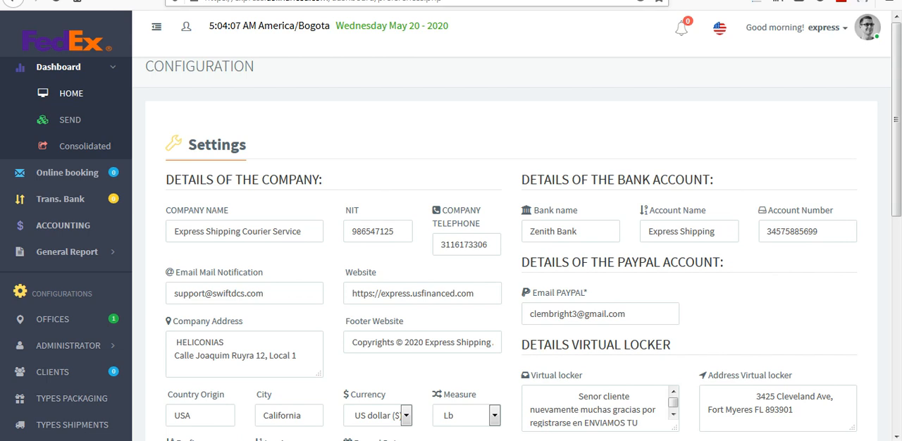
left_click_drag(329, 2, 203, 1)
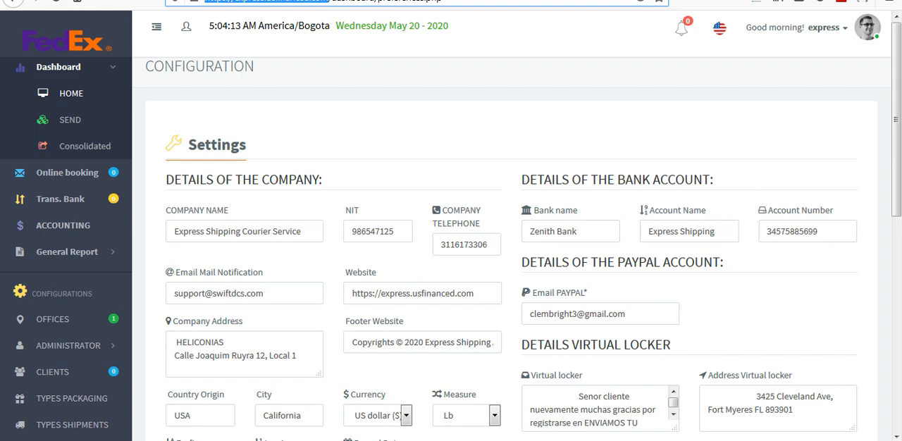
key("ctrl+t")
type("https://express.softwareitbd.com/")
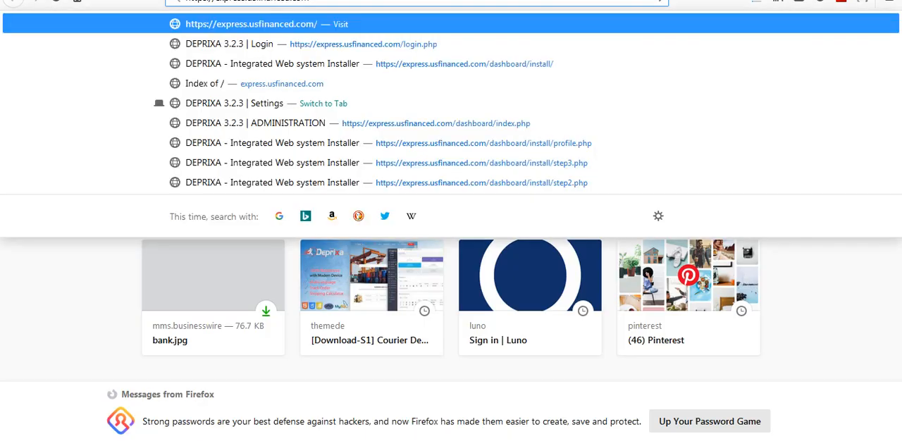
key("Return")
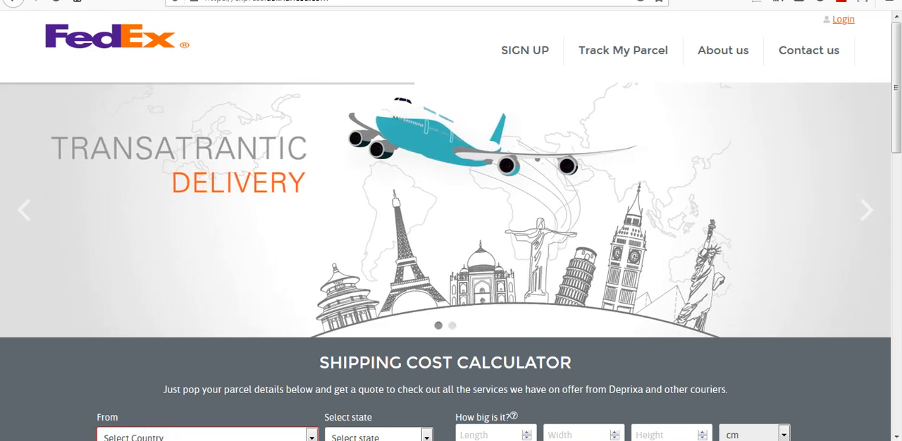
scroll(451, 226, "down", 5)
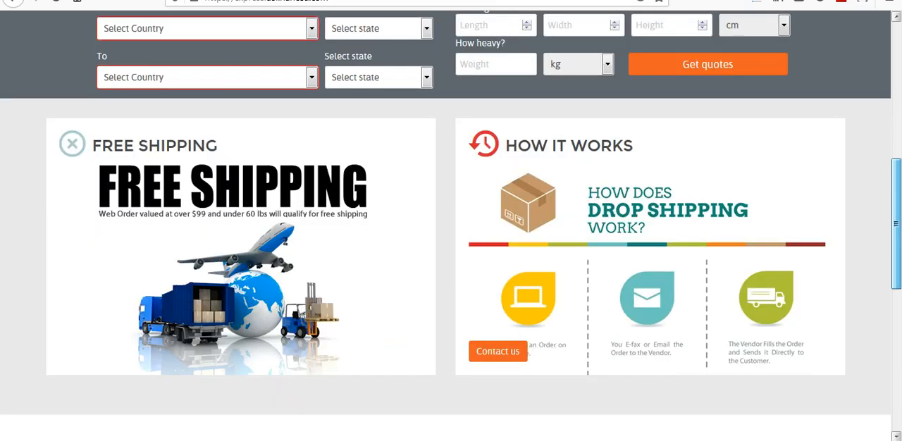
scroll(451, 225, "down", 6)
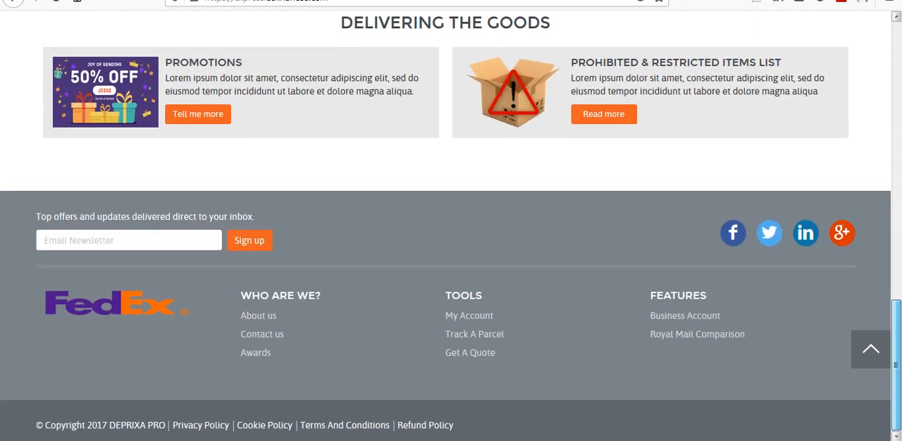
scroll(451, 225, "up", 2)
left_click_drag(897, 306, 896, 306)
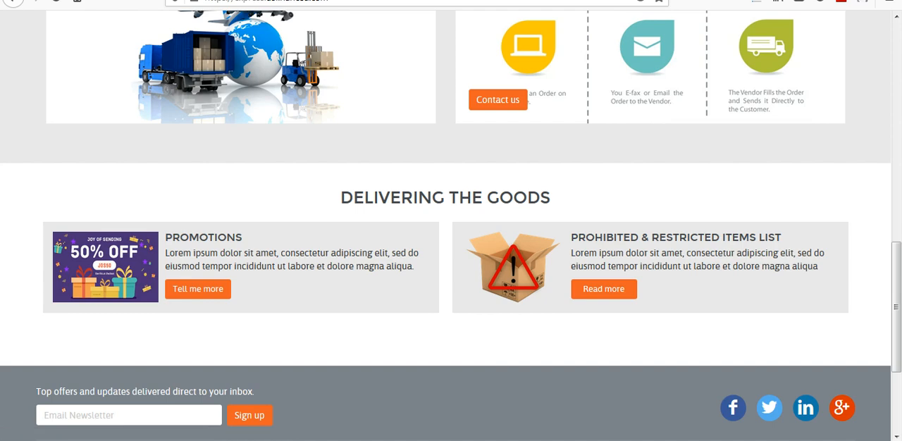
left_click_drag(896, 307, 896, 85)
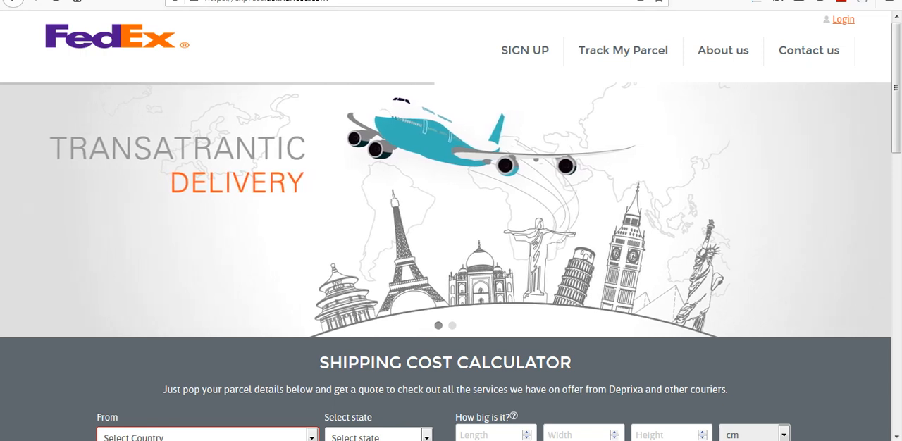
left_click(771, 440)
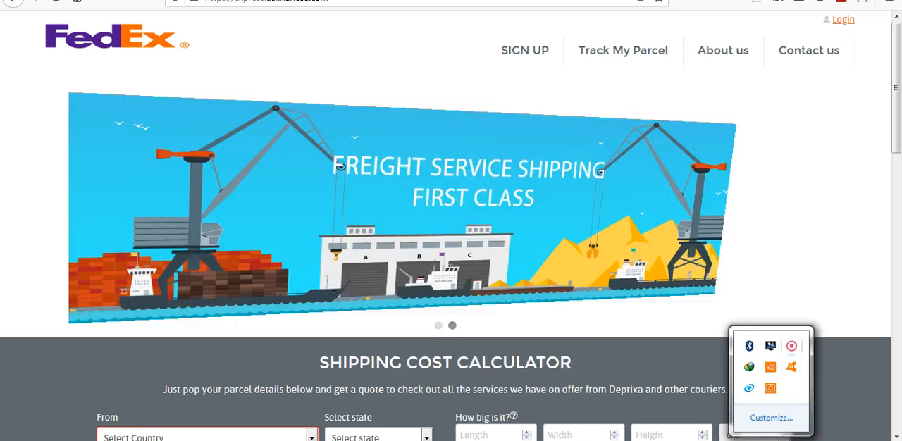
right_click(791, 345)
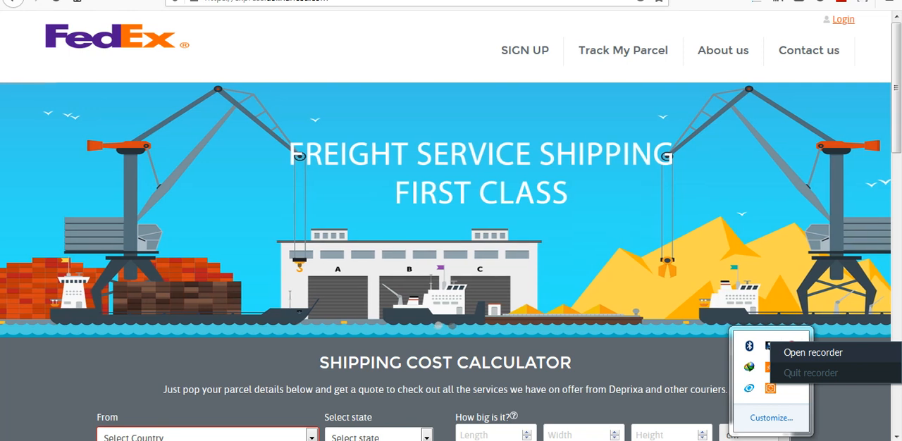